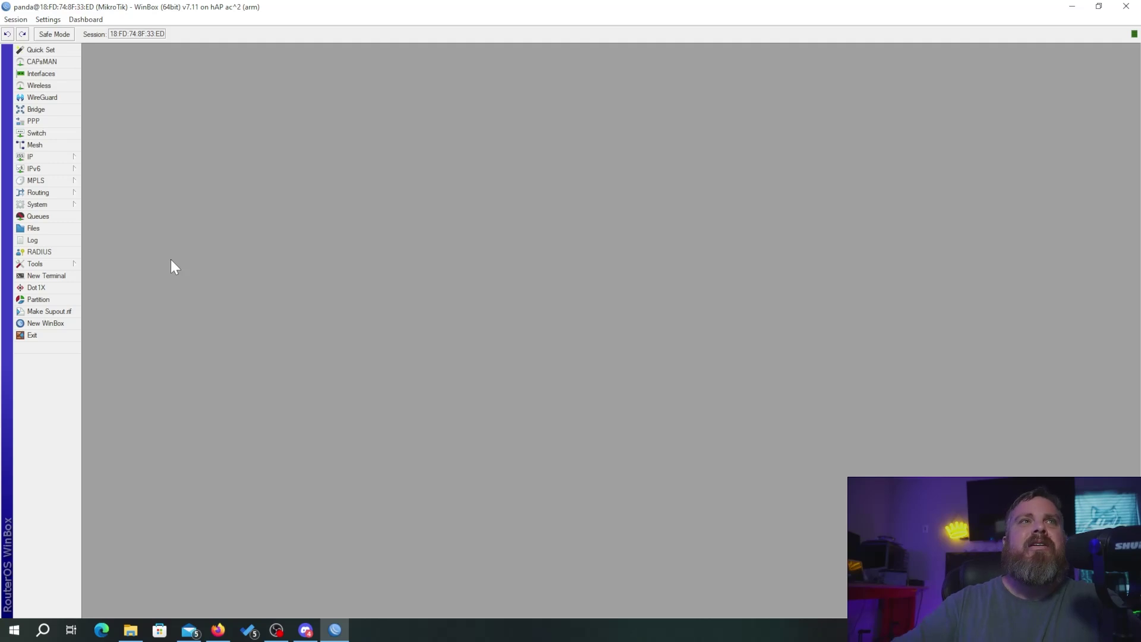
# Turn on Safe Mode for the router session and expand the IP menu
pyautogui.click(43, 33)
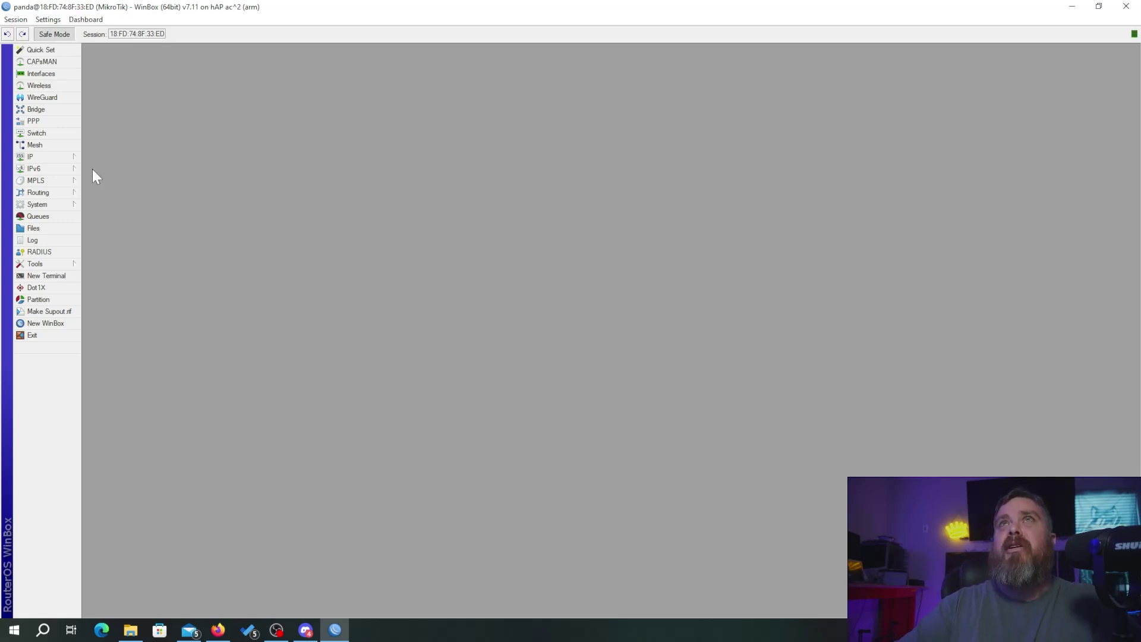
pyautogui.click(55, 158)
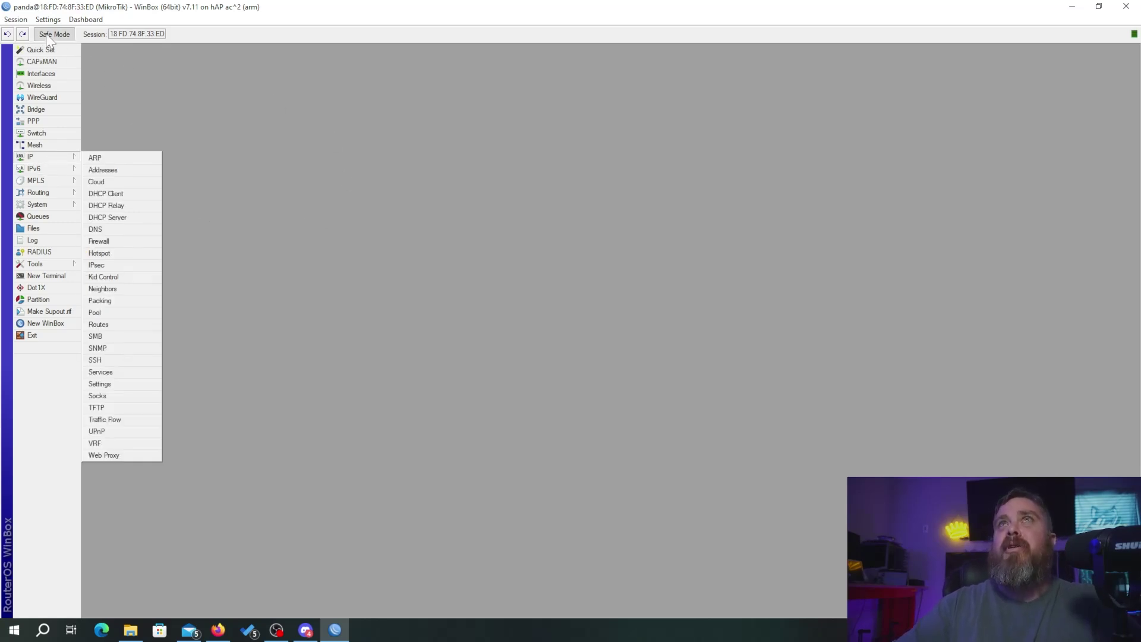
# Open IP > Firewall, check the filter rules, then show the NAT masquerade rule on ether1
pyautogui.click(69, 160)
pyautogui.click(56, 159)
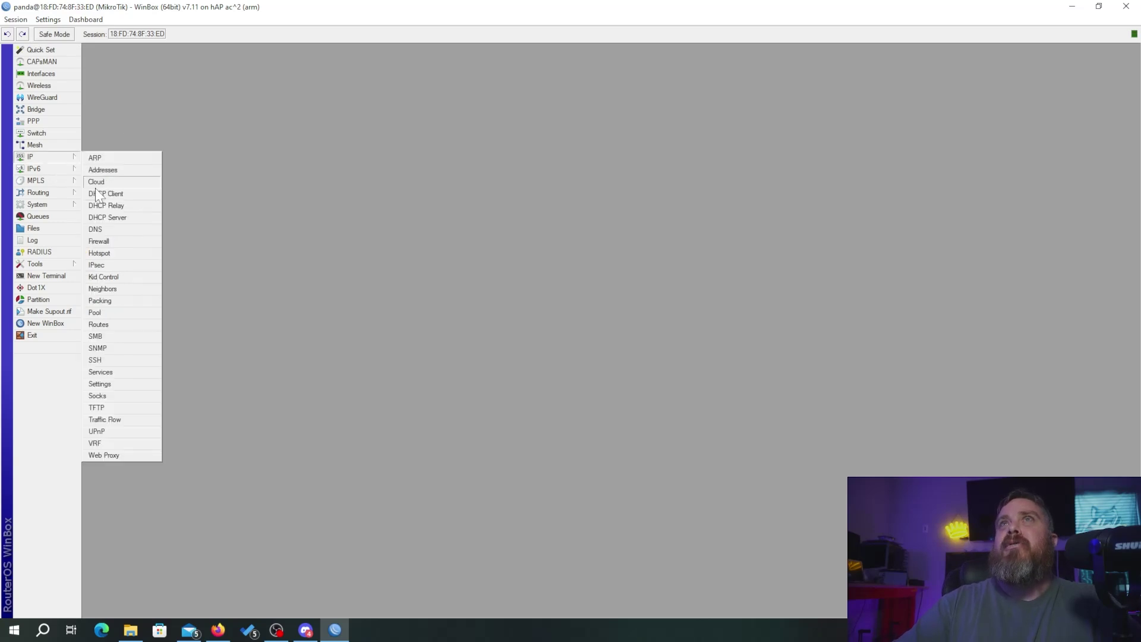
pyautogui.click(119, 244)
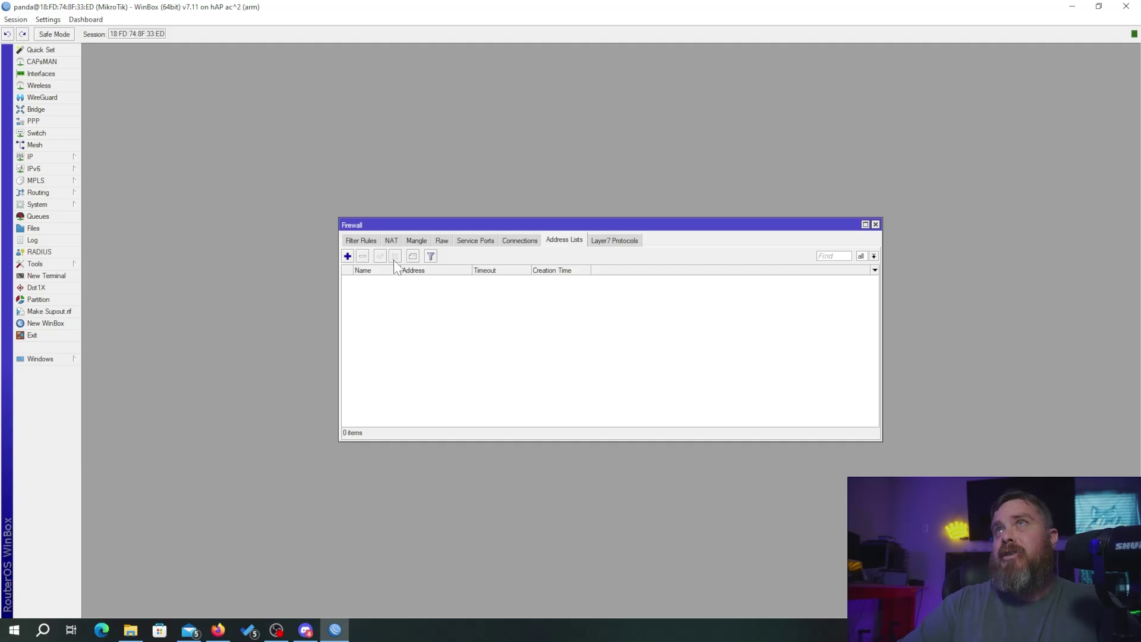
pyautogui.click(360, 241)
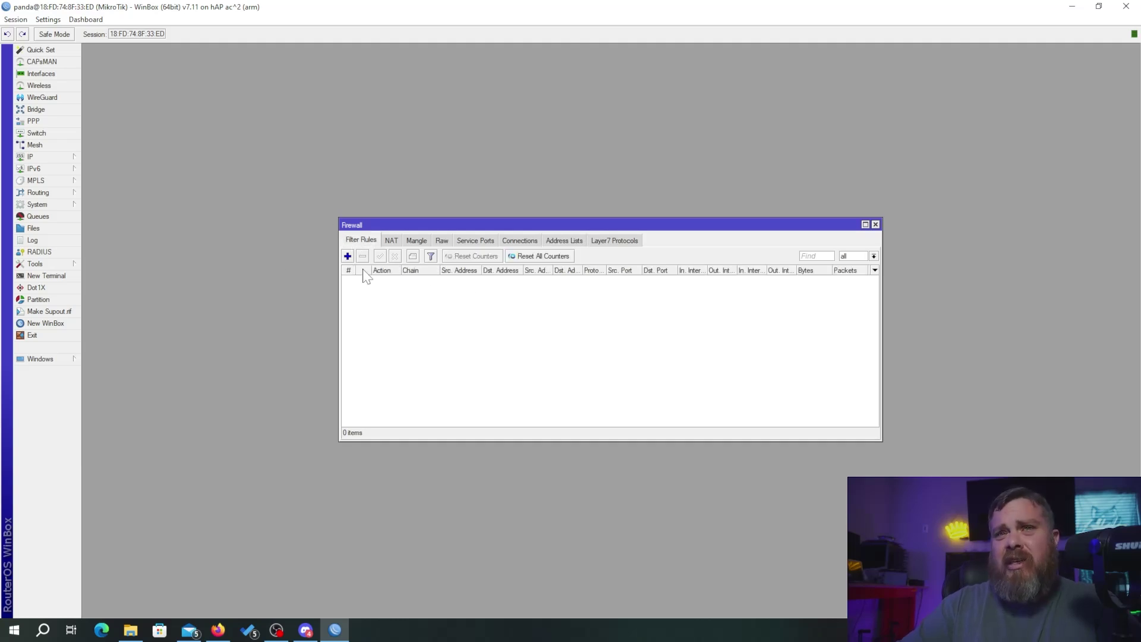
pyautogui.click(391, 240)
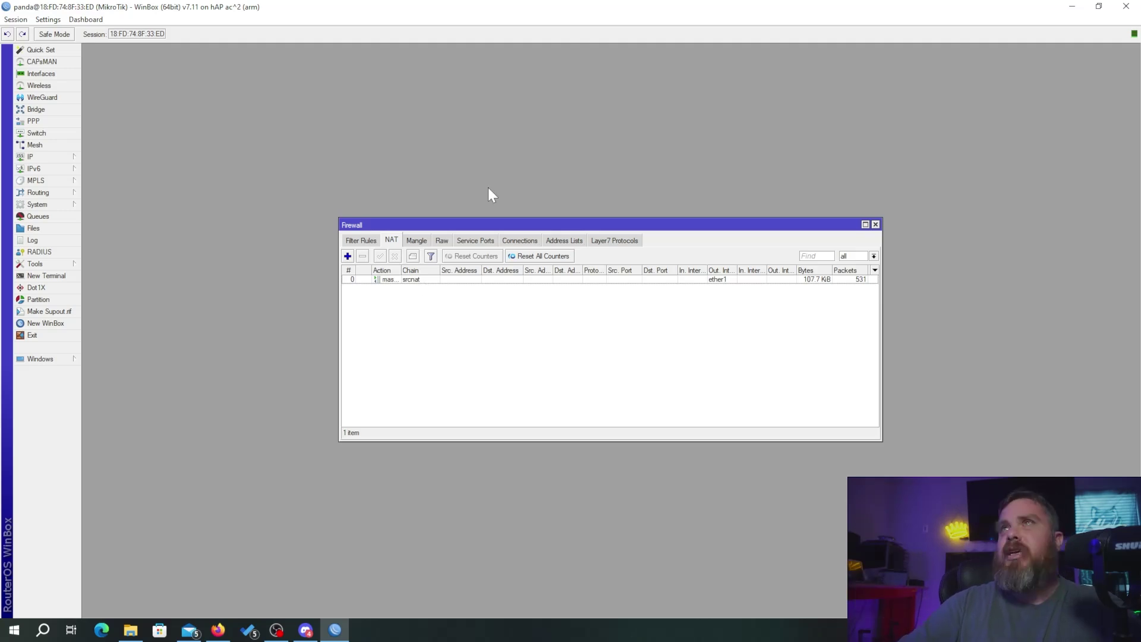
pyautogui.doubleClick(445, 280)
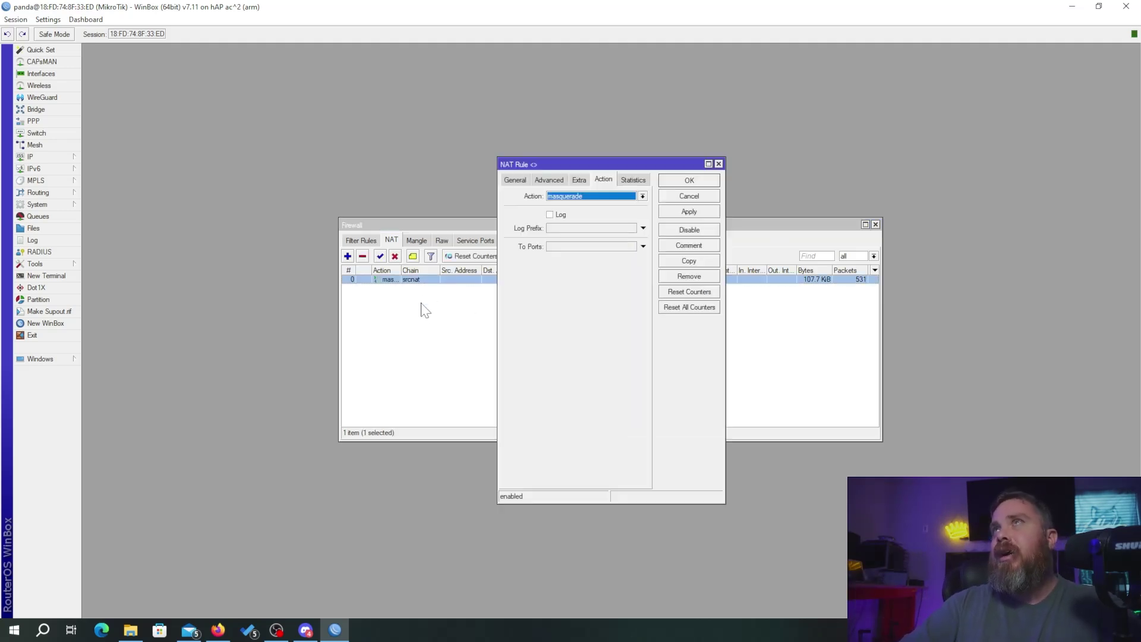
pyautogui.click(509, 177)
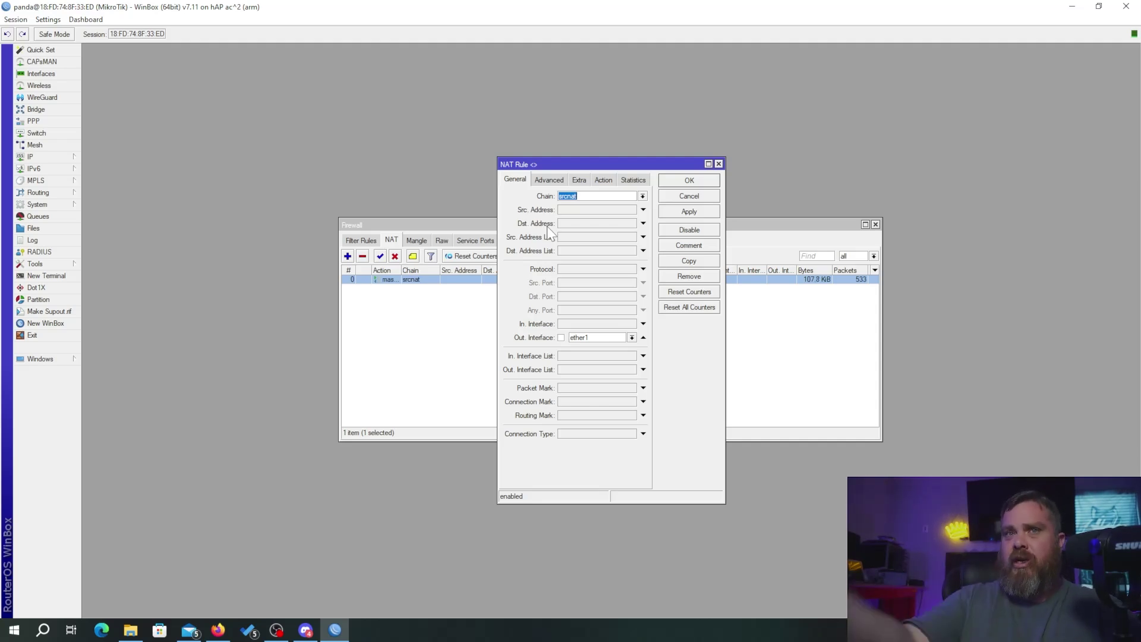
pyautogui.click(642, 196)
pyautogui.click(628, 212)
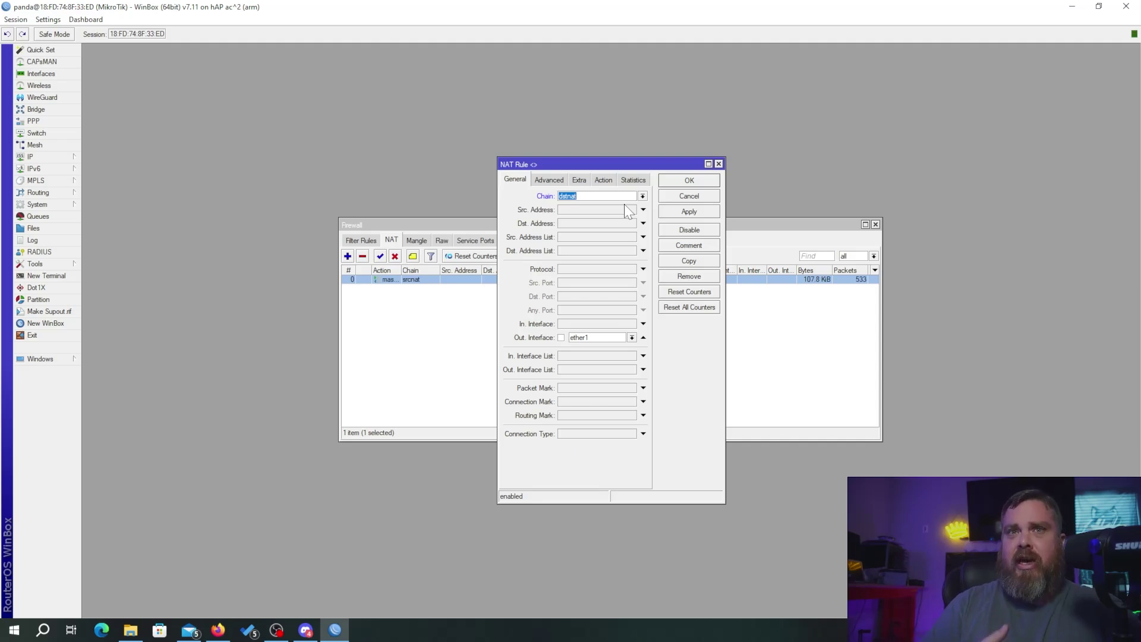
pyautogui.click(643, 196)
pyautogui.click(626, 215)
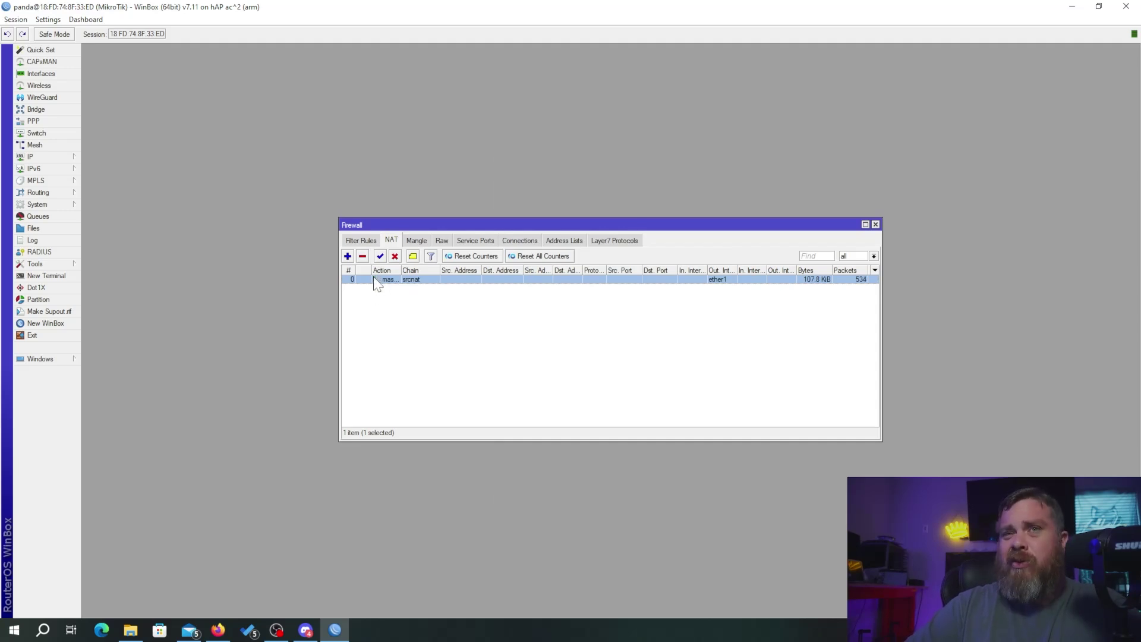
# Review the empty filter and NAT lists, shift the Firewall window left, and start a new filter rule
pyautogui.click(369, 241)
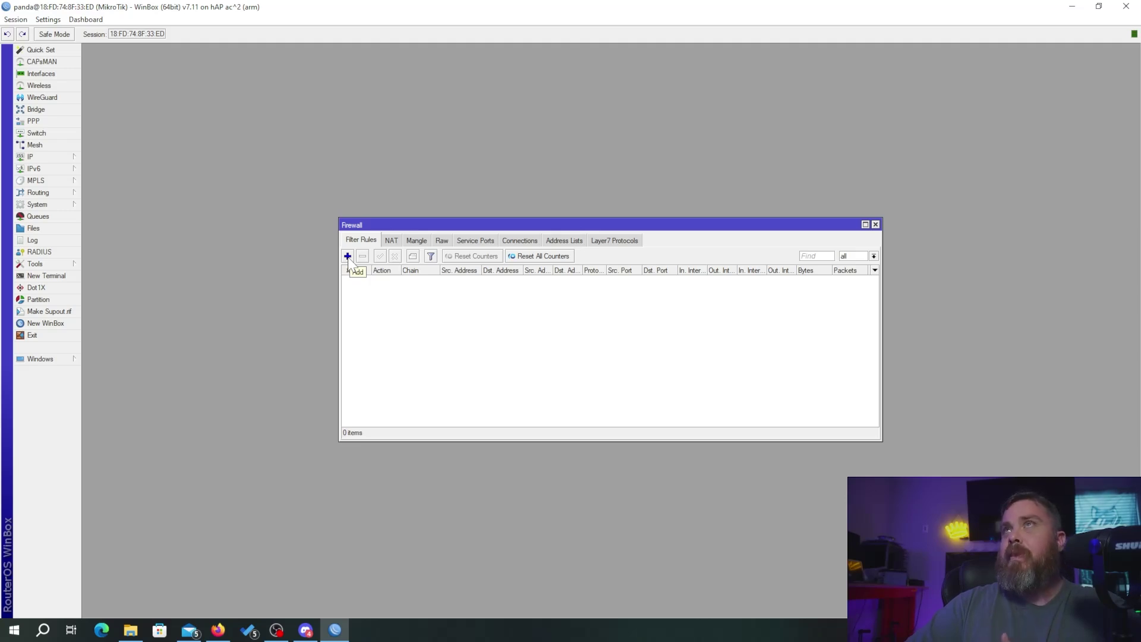
pyautogui.click(391, 240)
pyautogui.moveTo(691, 223); pyautogui.dragTo(529, 233)
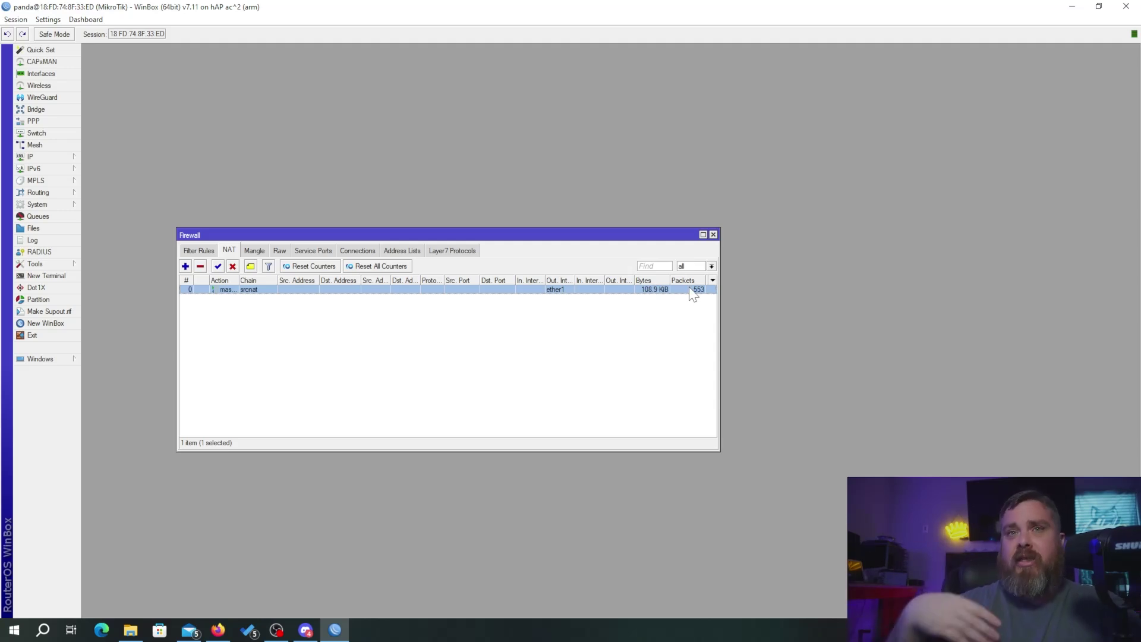
pyautogui.click(199, 250)
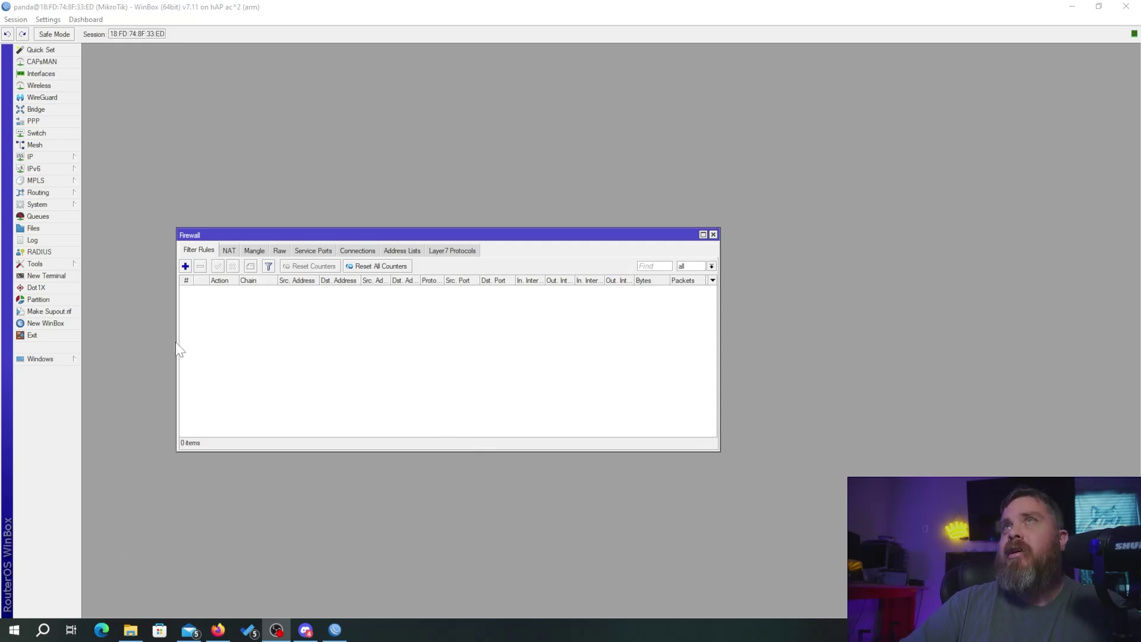
pyautogui.click(184, 267)
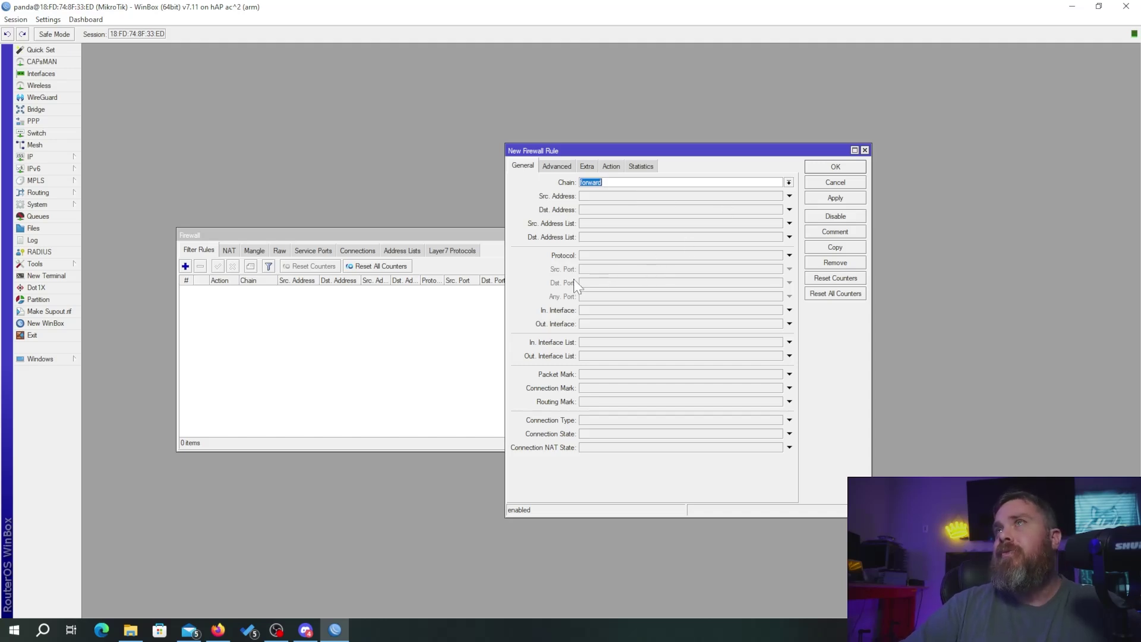
# Add a forward-chain accept rule matching established and related connection states
pyautogui.click(791, 433)
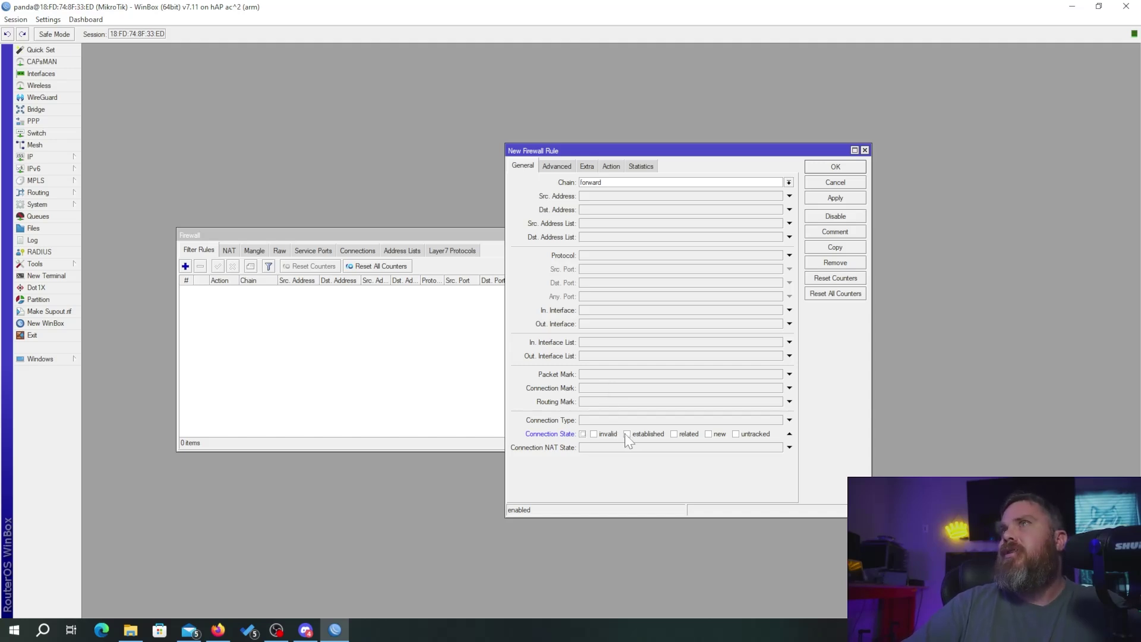
pyautogui.click(682, 435)
pyautogui.click(611, 166)
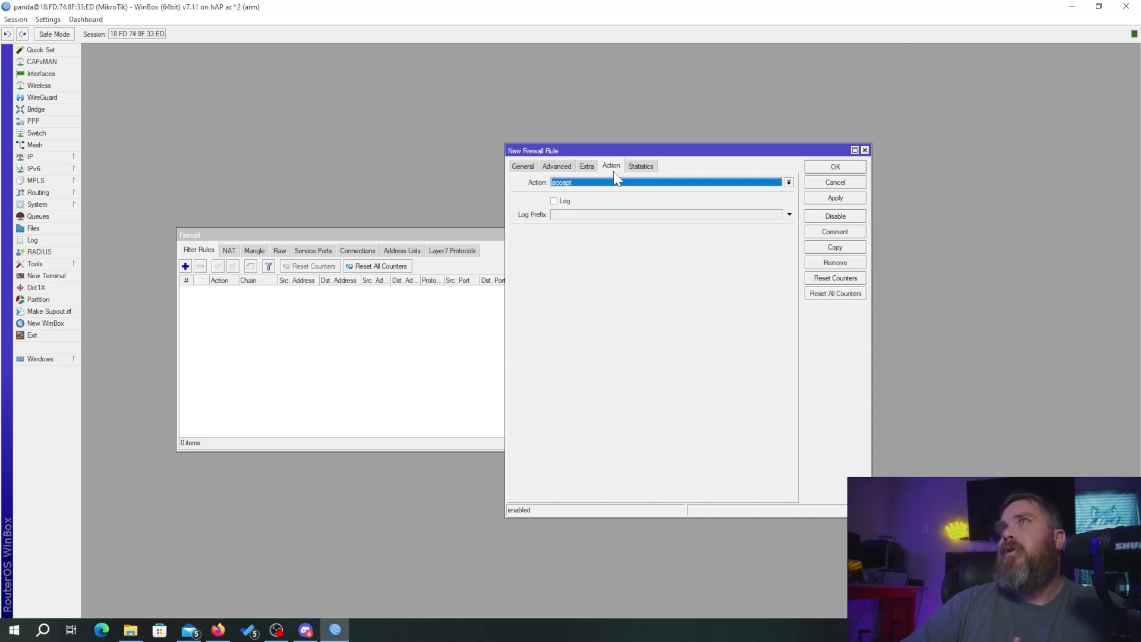
pyautogui.click(520, 166)
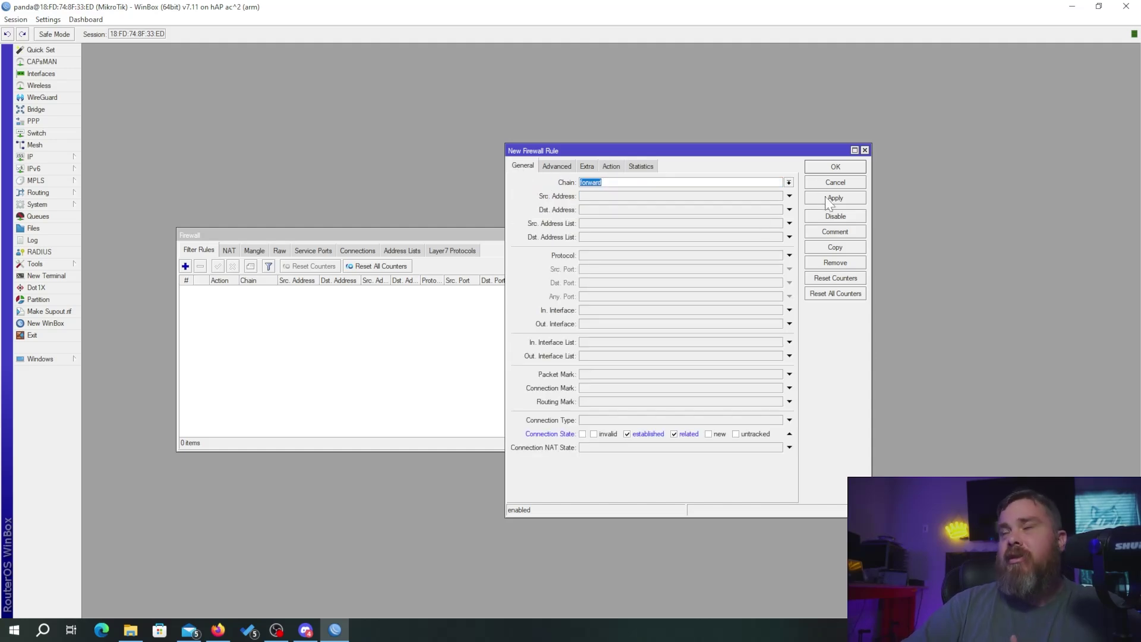
pyautogui.click(850, 200)
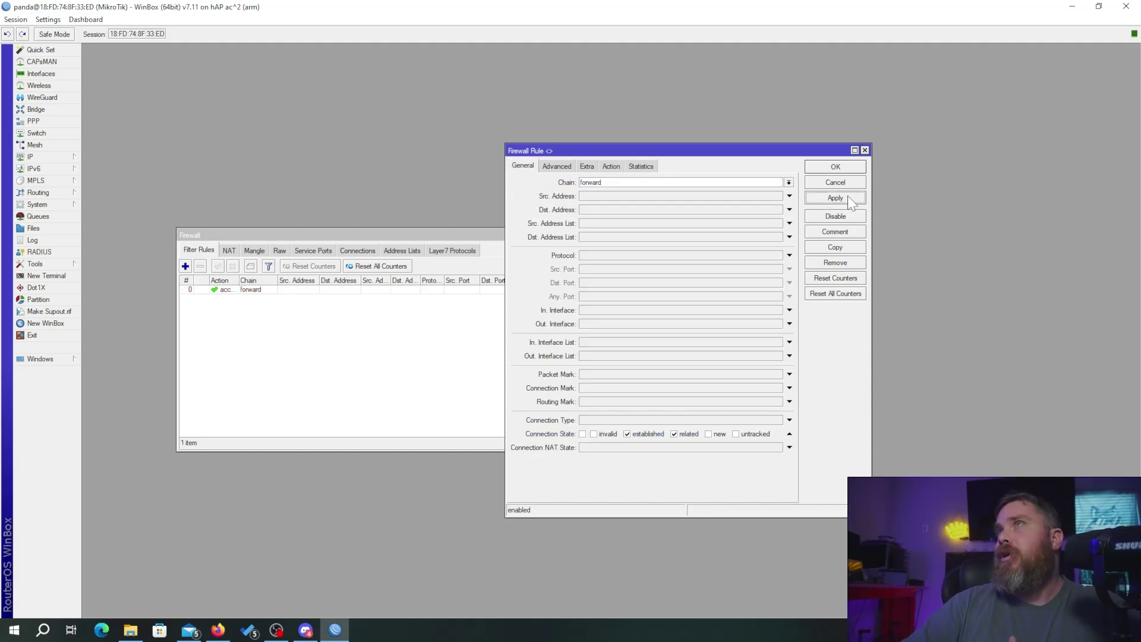
pyautogui.click(834, 167)
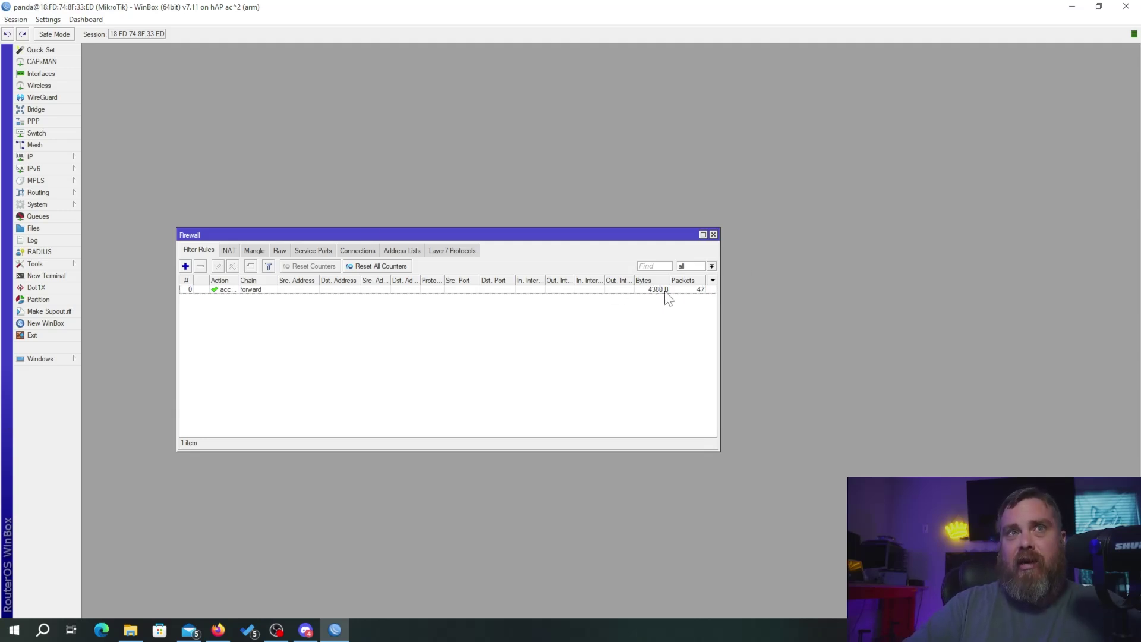
# Draft a new input-chain rule matching invalid connections with action drop
pyautogui.click(184, 266)
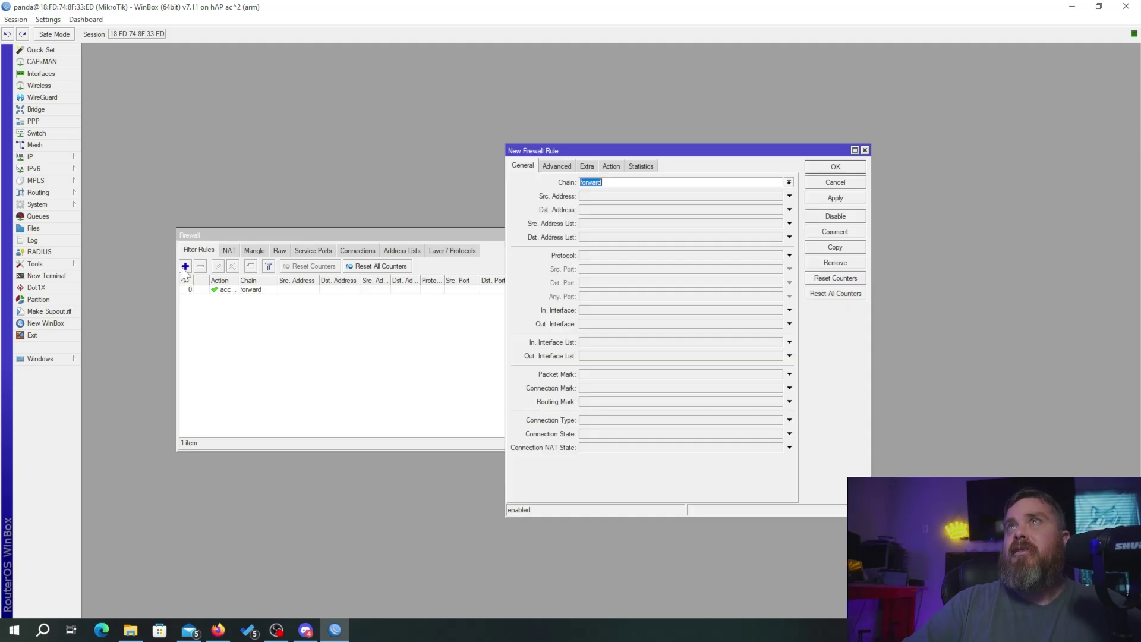
pyautogui.click(789, 182)
pyautogui.click(701, 197)
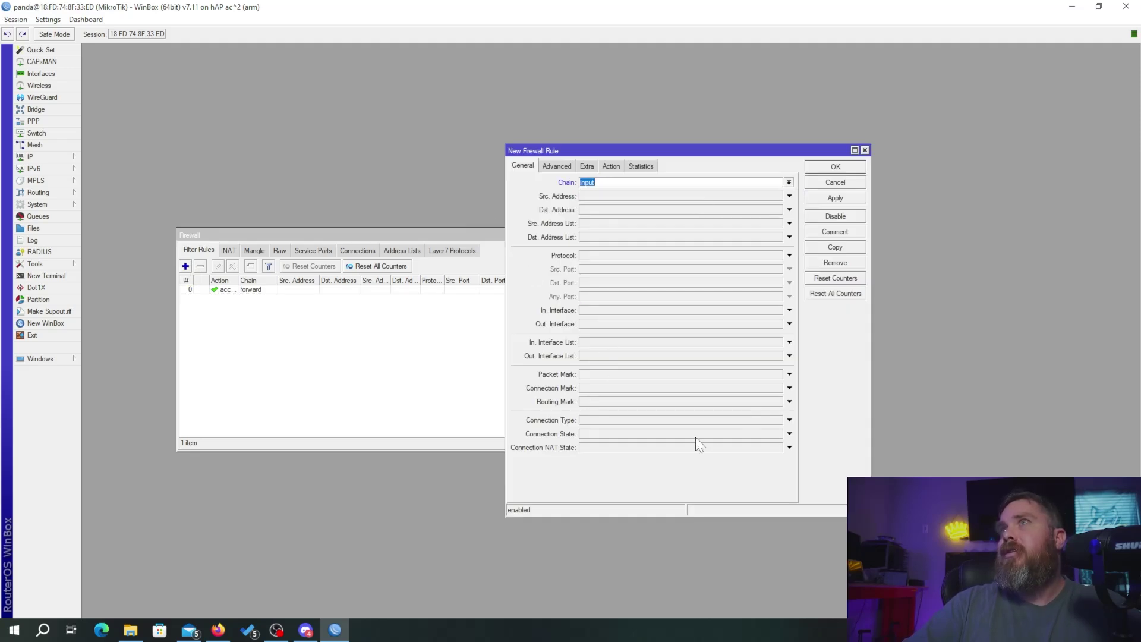
pyautogui.click(788, 433)
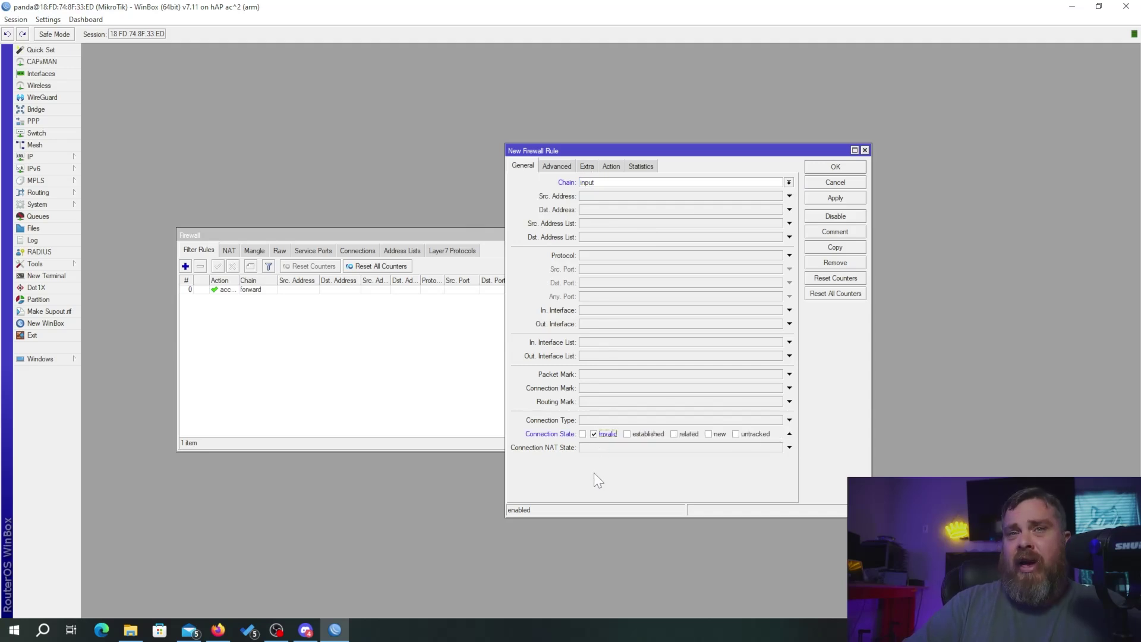
pyautogui.click(611, 166)
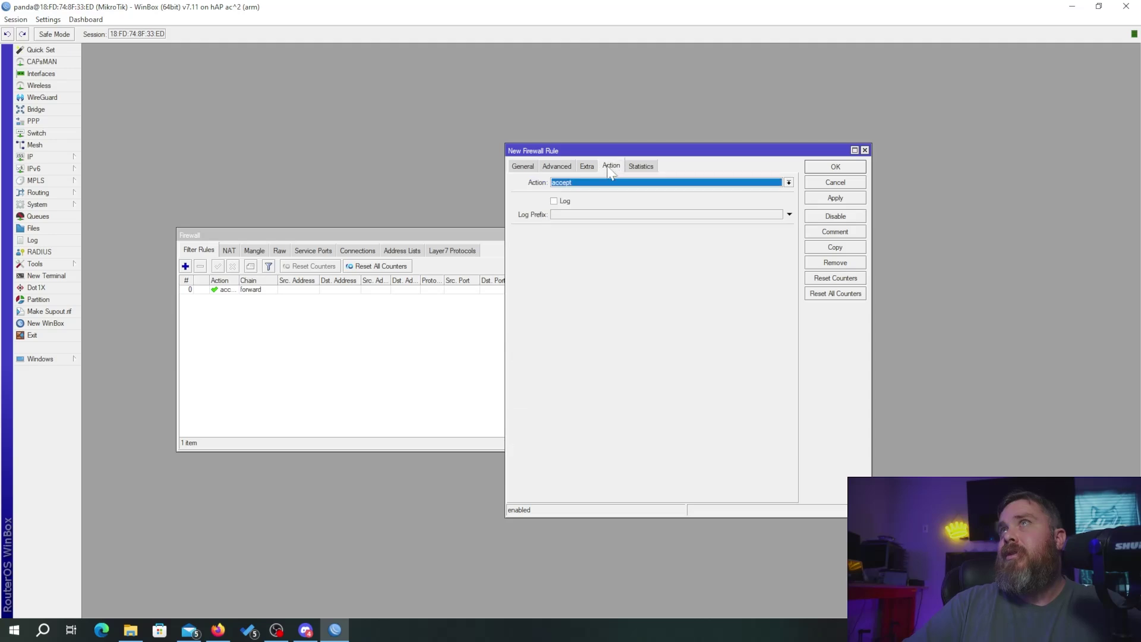
pyautogui.click(582, 184)
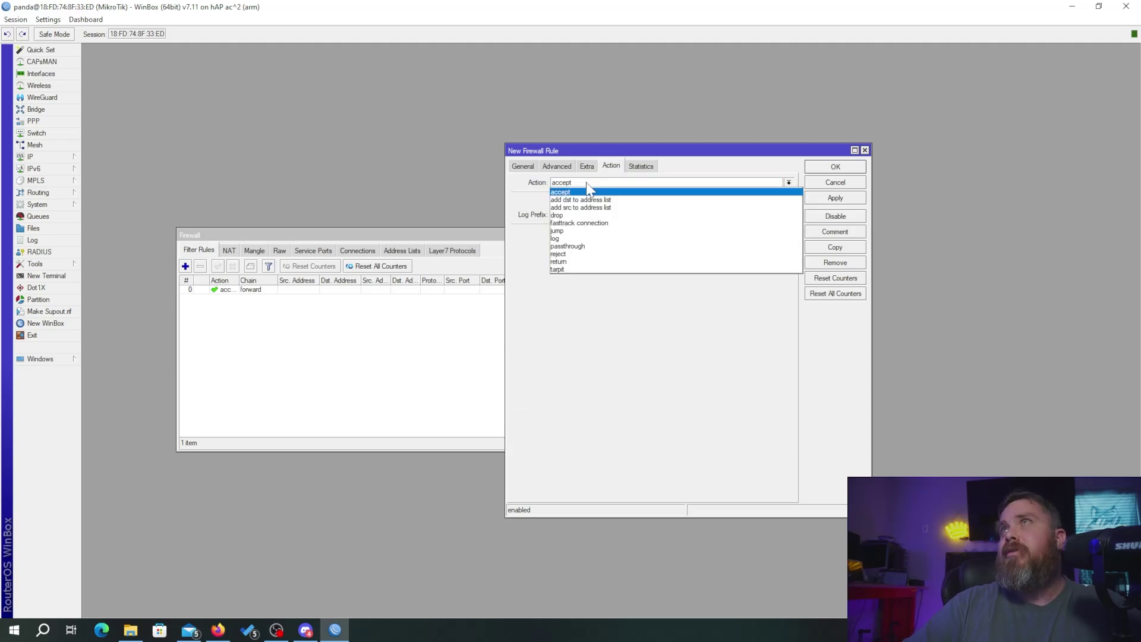
pyautogui.click(592, 215)
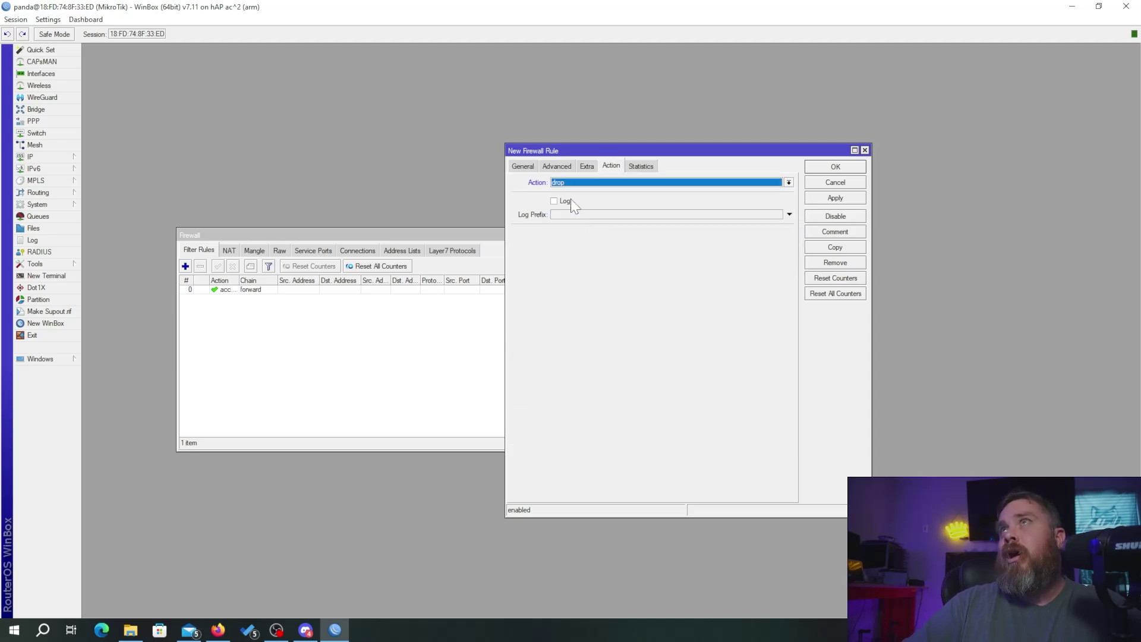
# Double-check the drop action, save the rule, and select it in the filter list
pyautogui.click(517, 165)
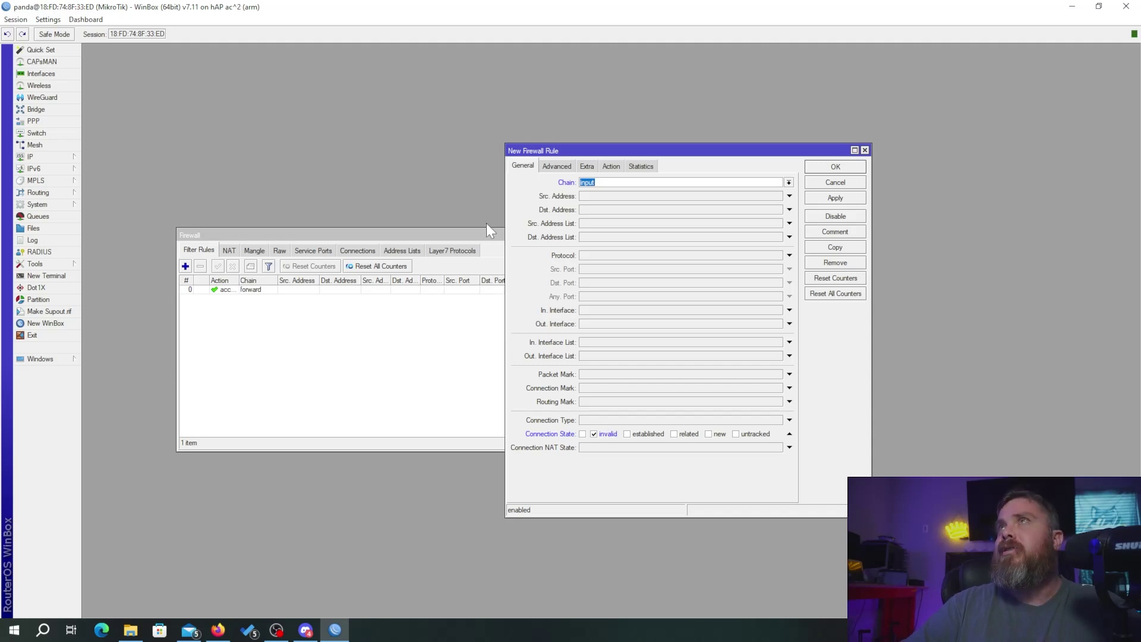
pyautogui.click(609, 166)
pyautogui.click(527, 164)
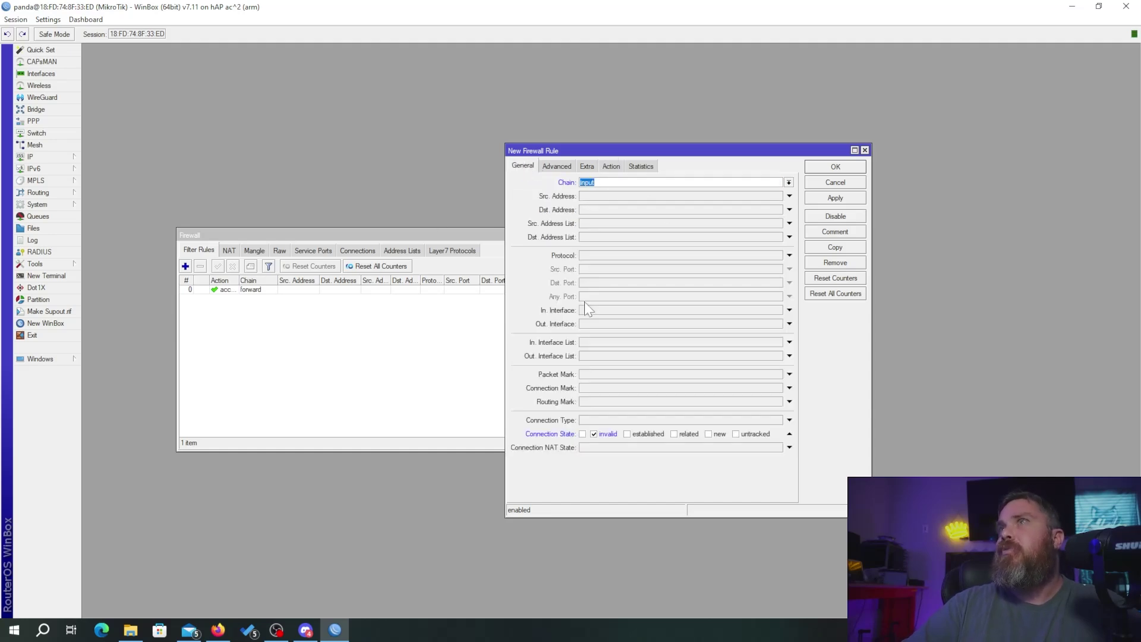
pyautogui.click(608, 166)
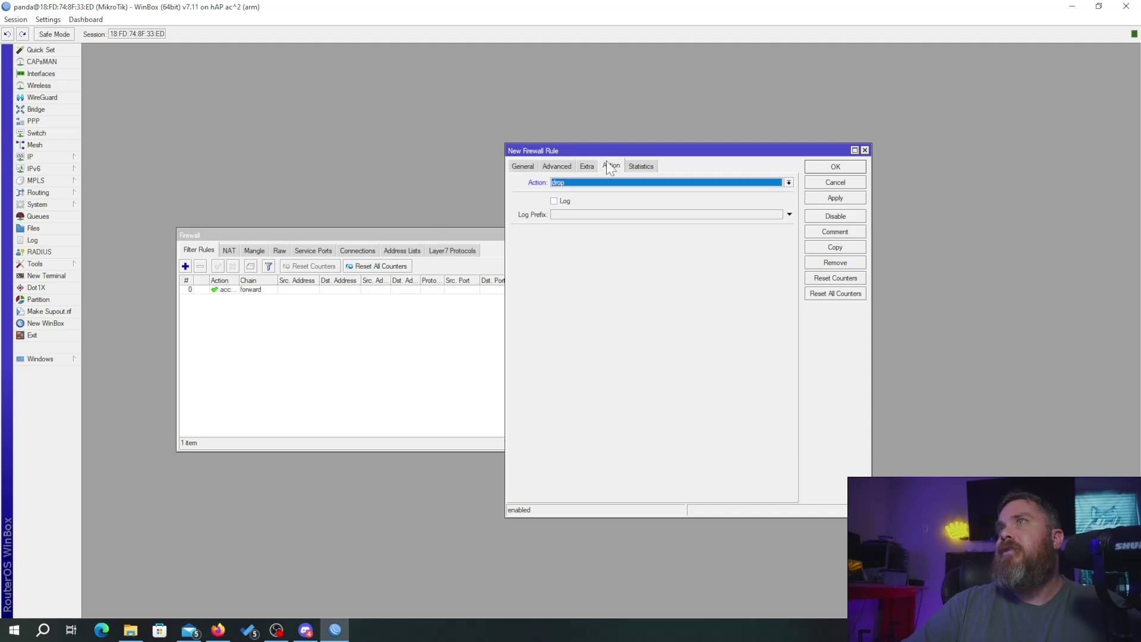
pyautogui.click(835, 198)
pyautogui.click(833, 167)
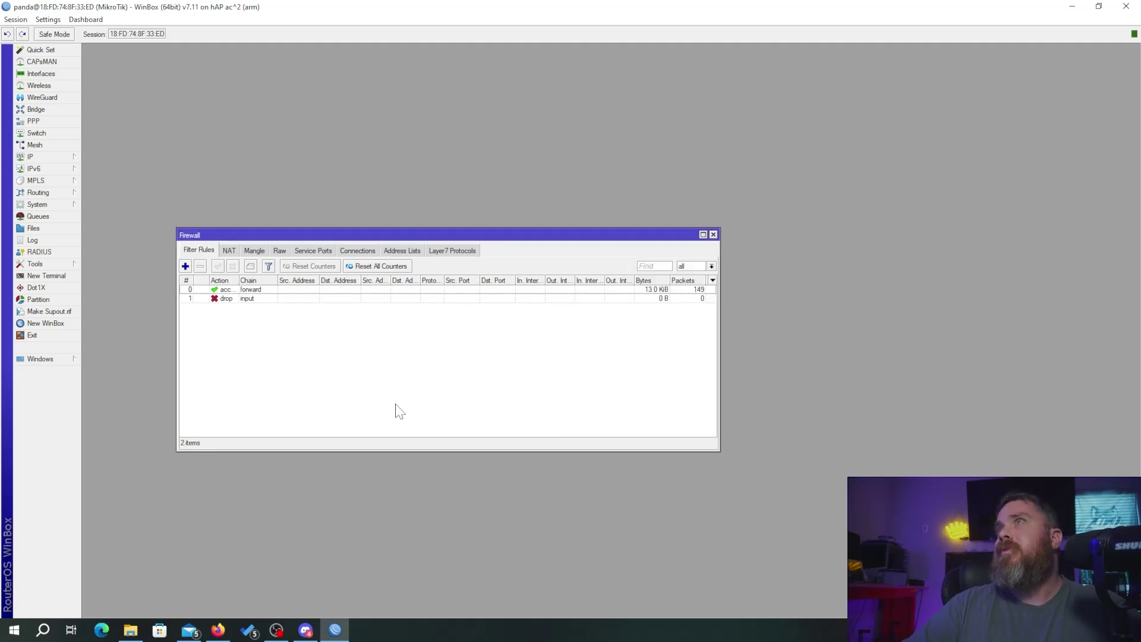
pyautogui.click(310, 299)
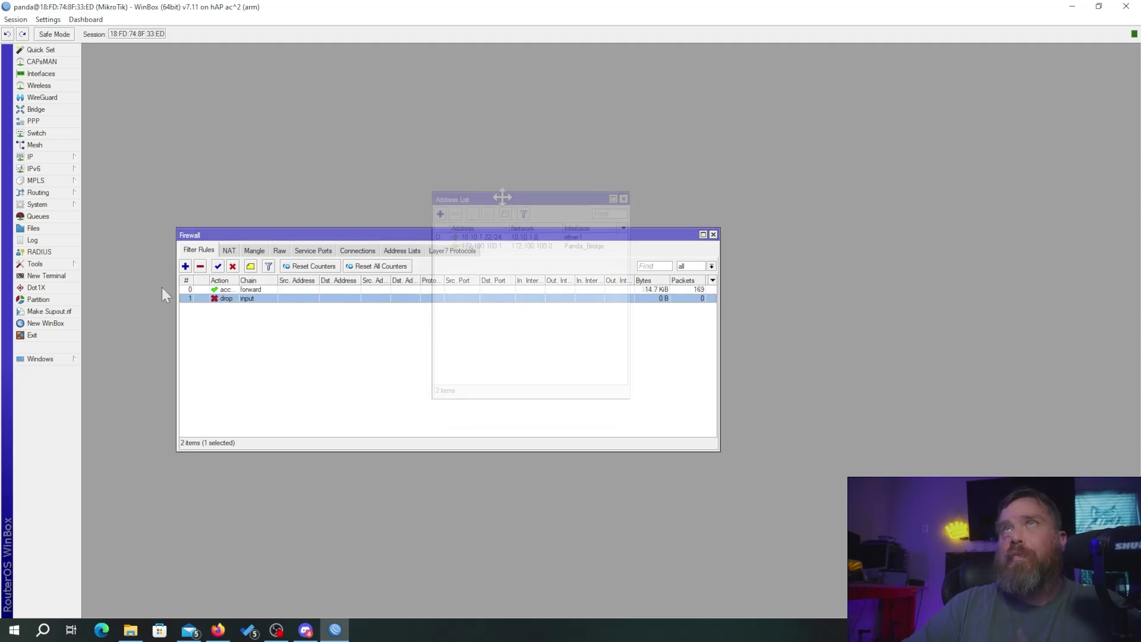
# Place the IP Address List showing 10.10.1.22/24 on ether1 beside the Firewall window
pyautogui.moveTo(499, 197); pyautogui.dragTo(201, 341)
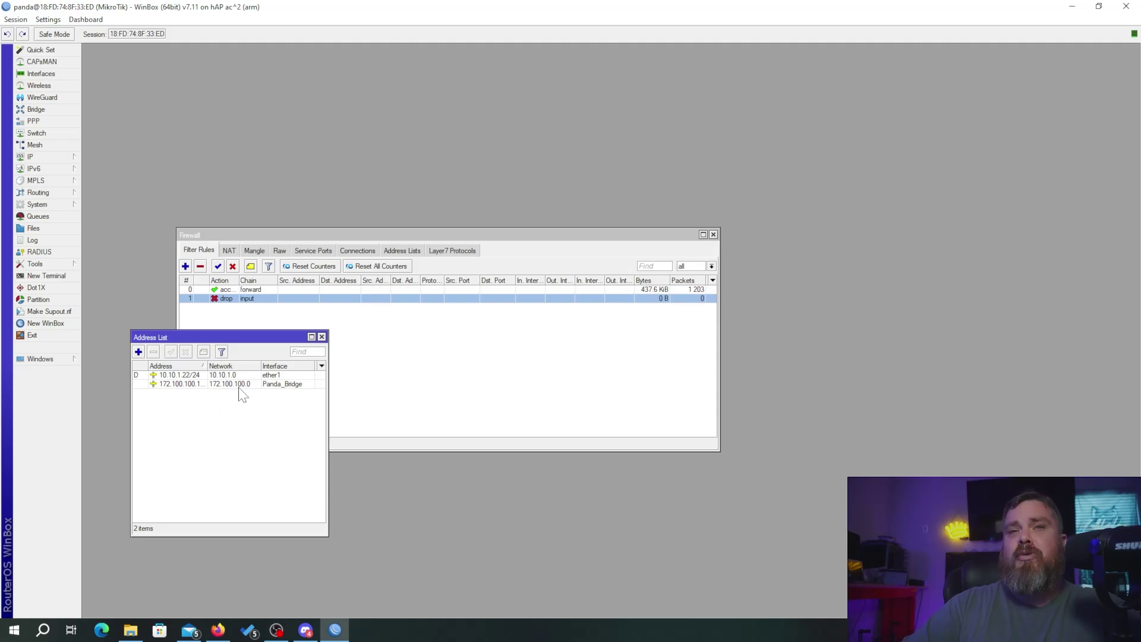
# Open the DHCP Server leases, move them aside, and select forward accept rule 0
pyautogui.click(38, 155)
pyautogui.click(142, 216)
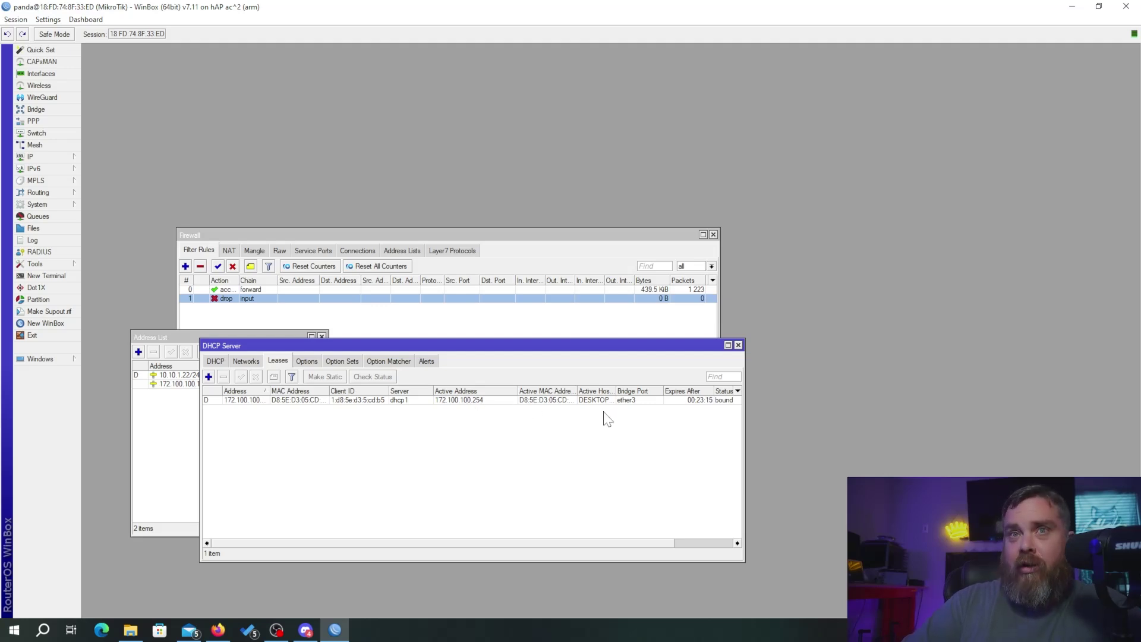
pyautogui.moveTo(400, 348); pyautogui.dragTo(338, 378)
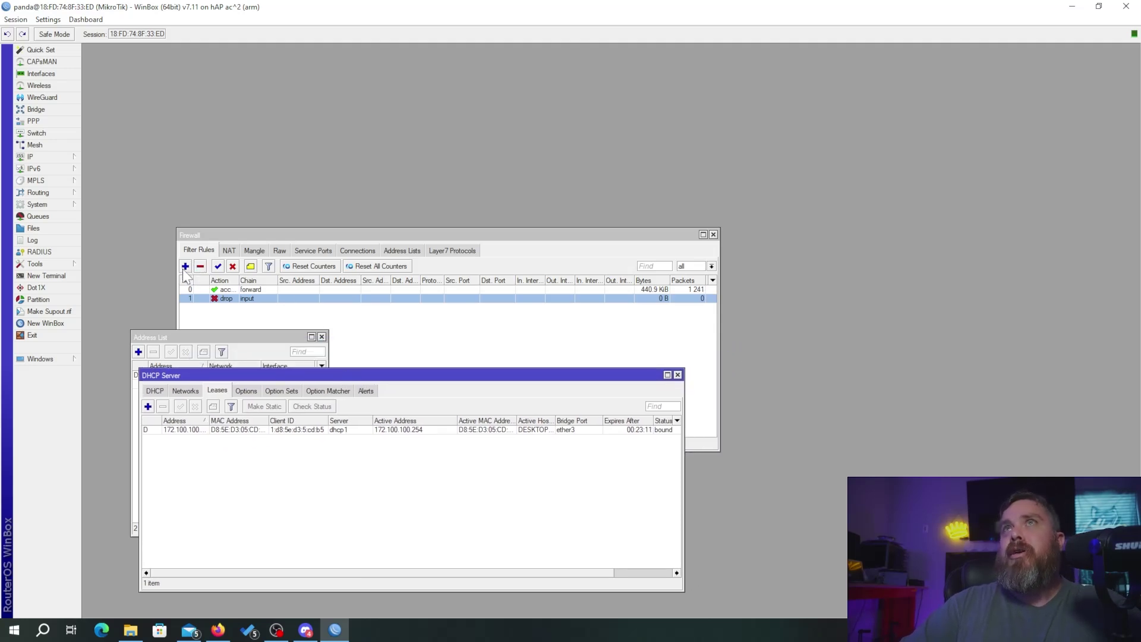
pyautogui.click(195, 236)
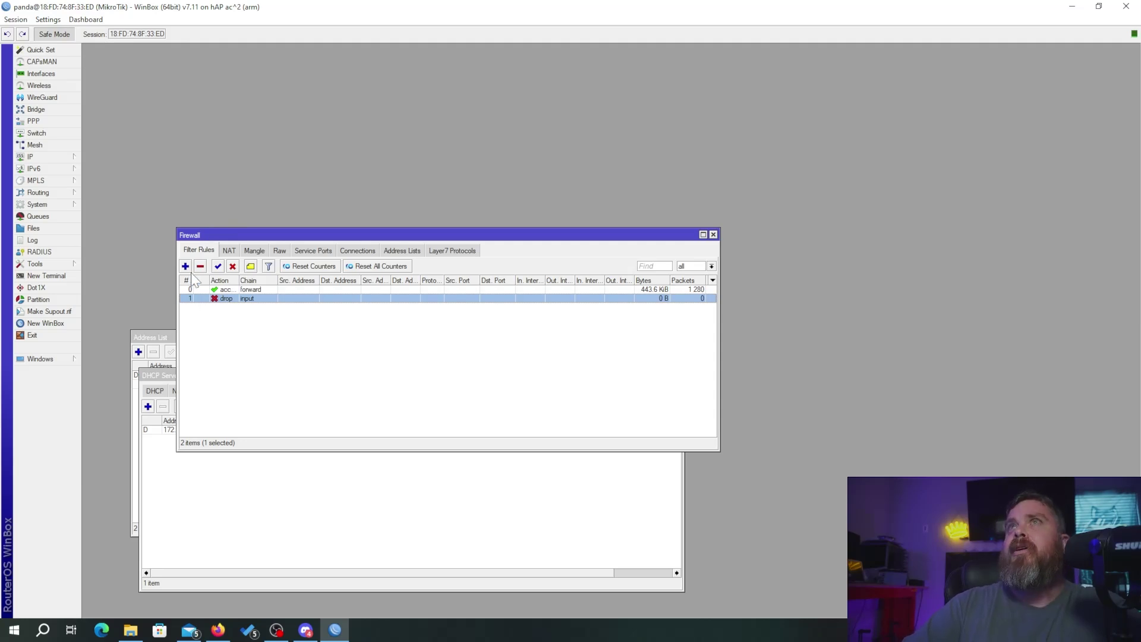
pyautogui.click(229, 291)
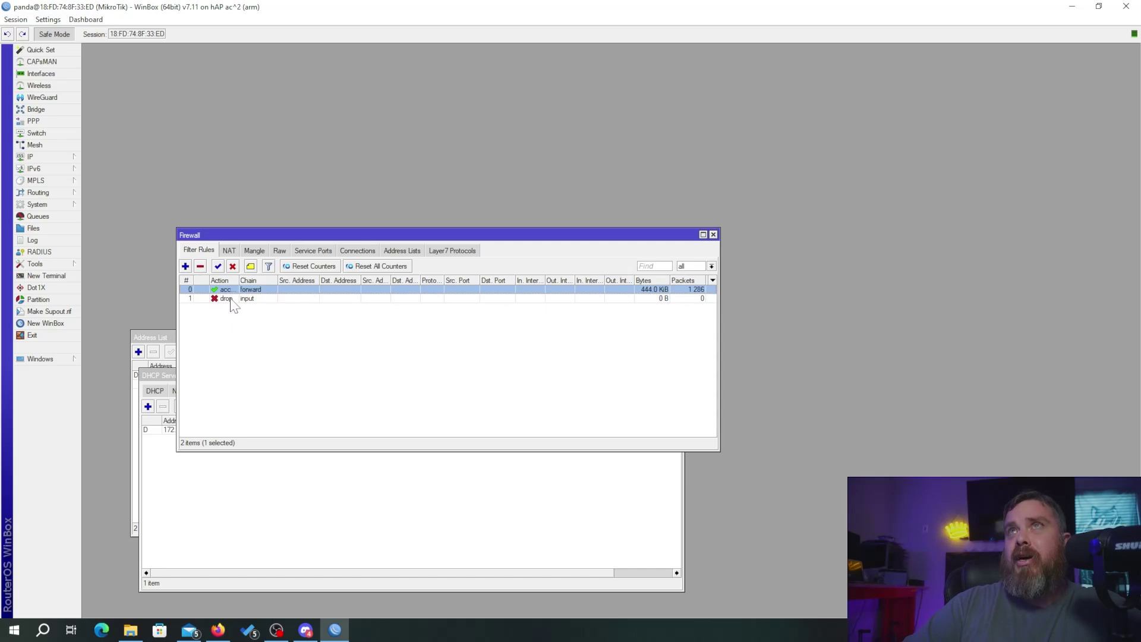
# Draft a forward drop rule from source 172.100.100.1/24 to destination 10.10.1.1/24
pyautogui.click(186, 266)
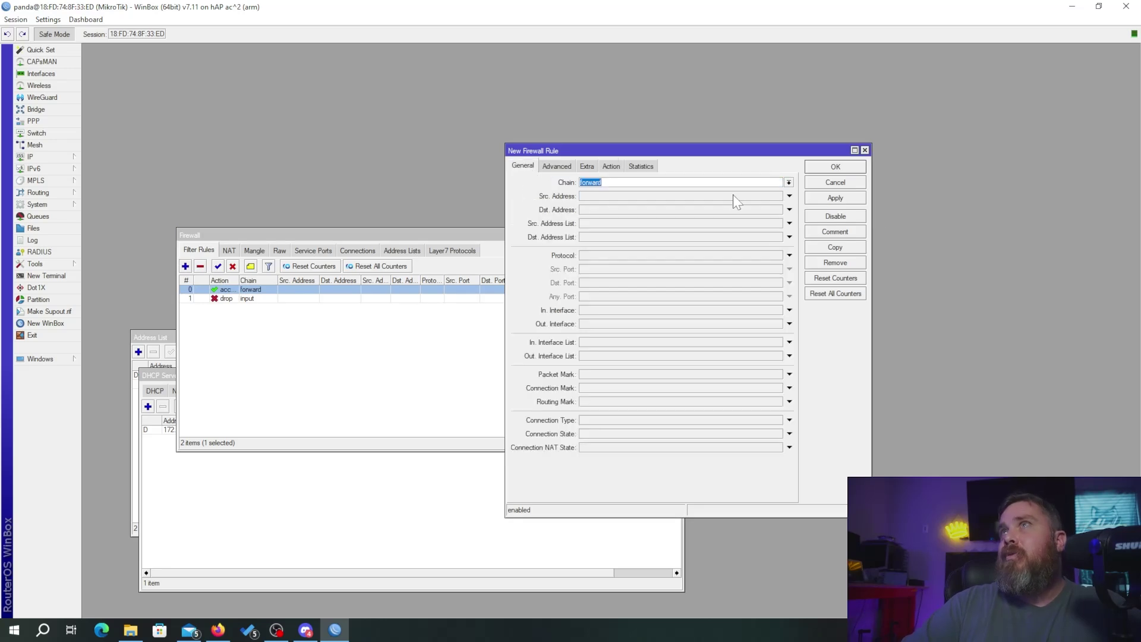
pyautogui.click(790, 197)
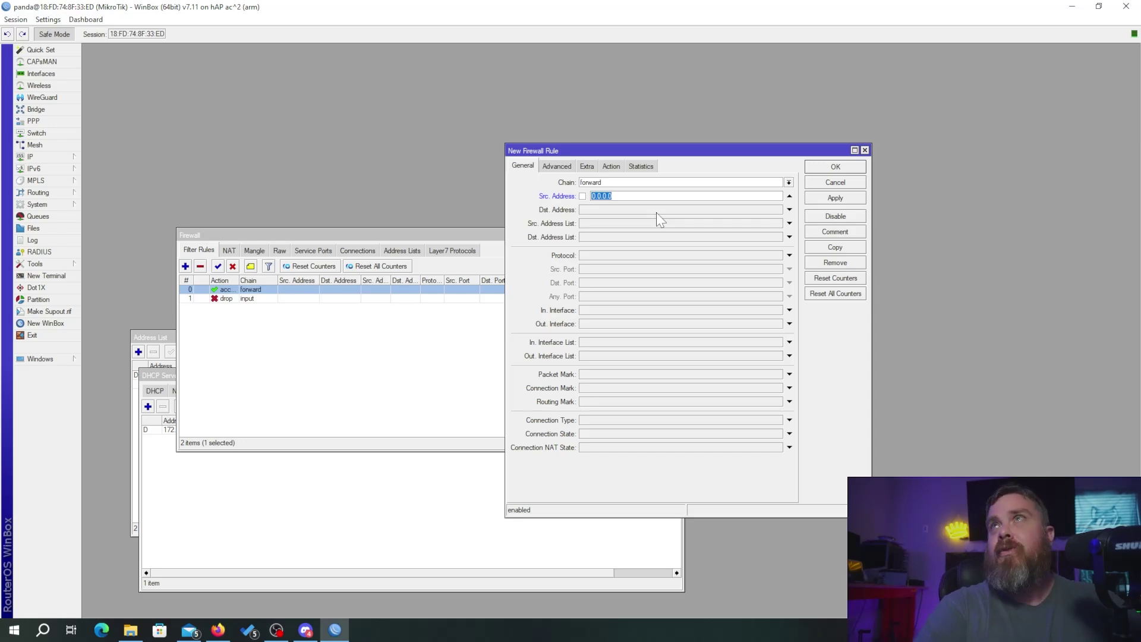
pyautogui.write('172.')
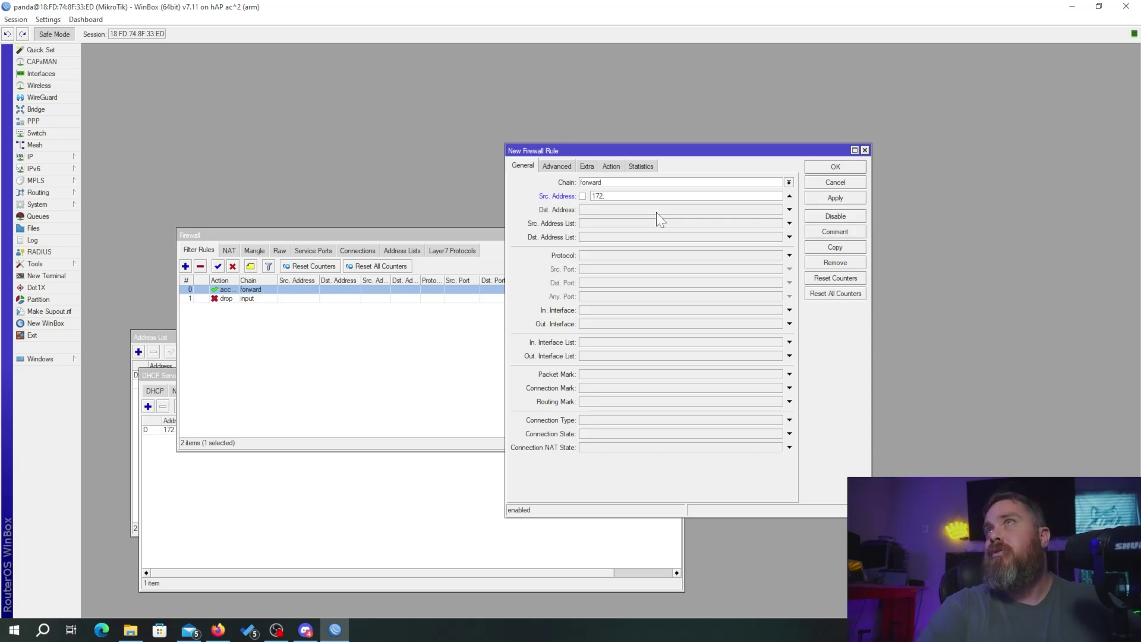
pyautogui.write('100.100.1/24')
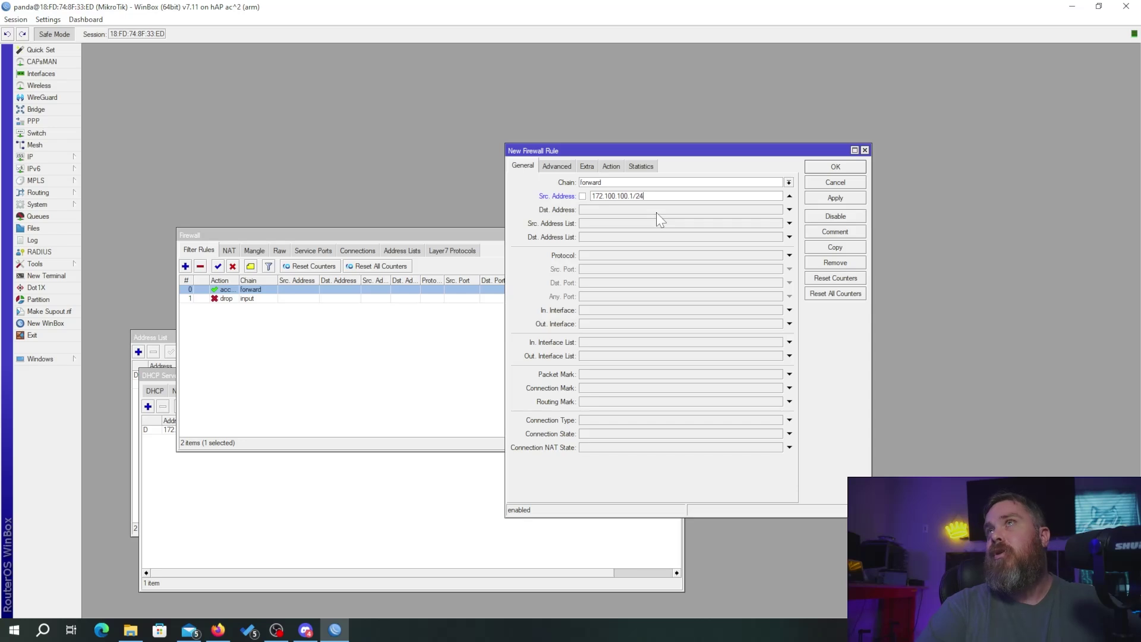
pyautogui.click(656, 213)
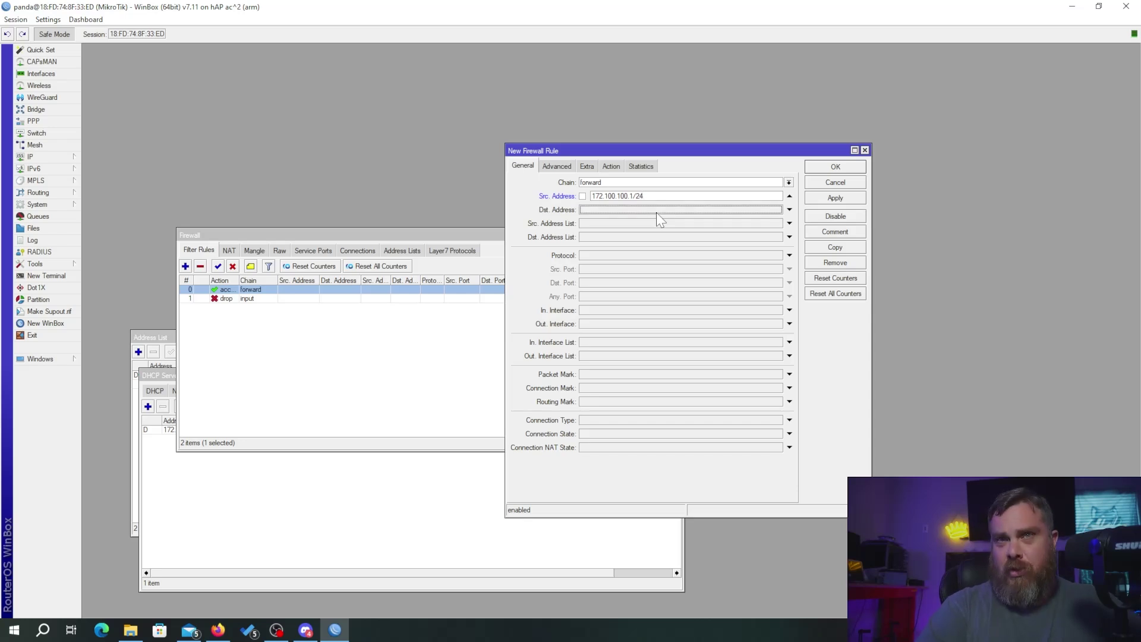
pyautogui.write('10.10')
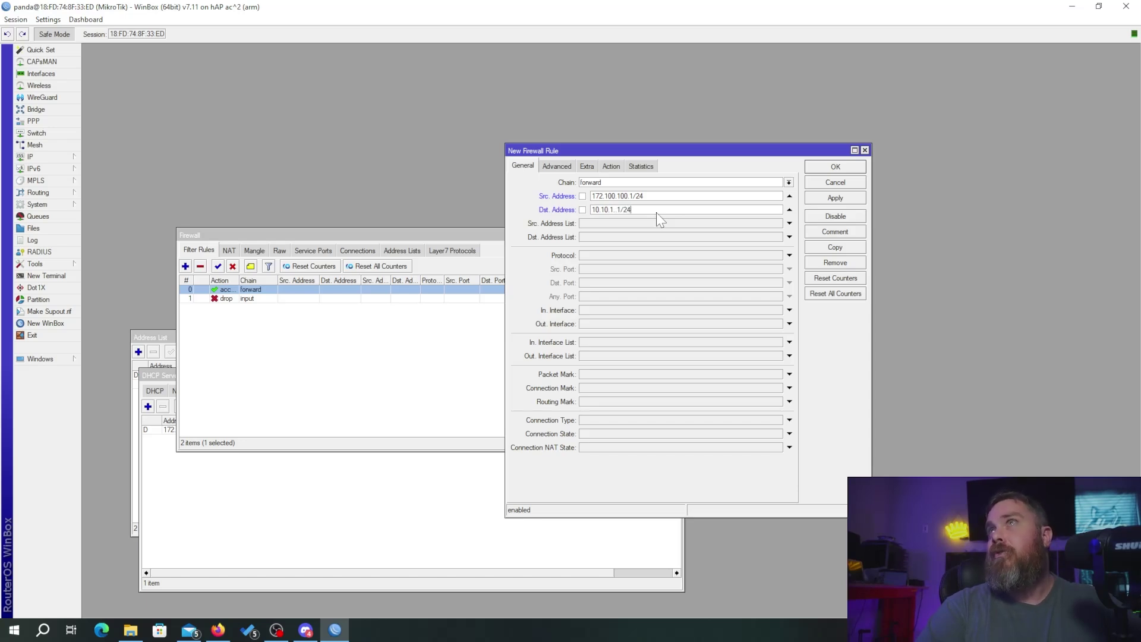
pyautogui.write('.1.1')
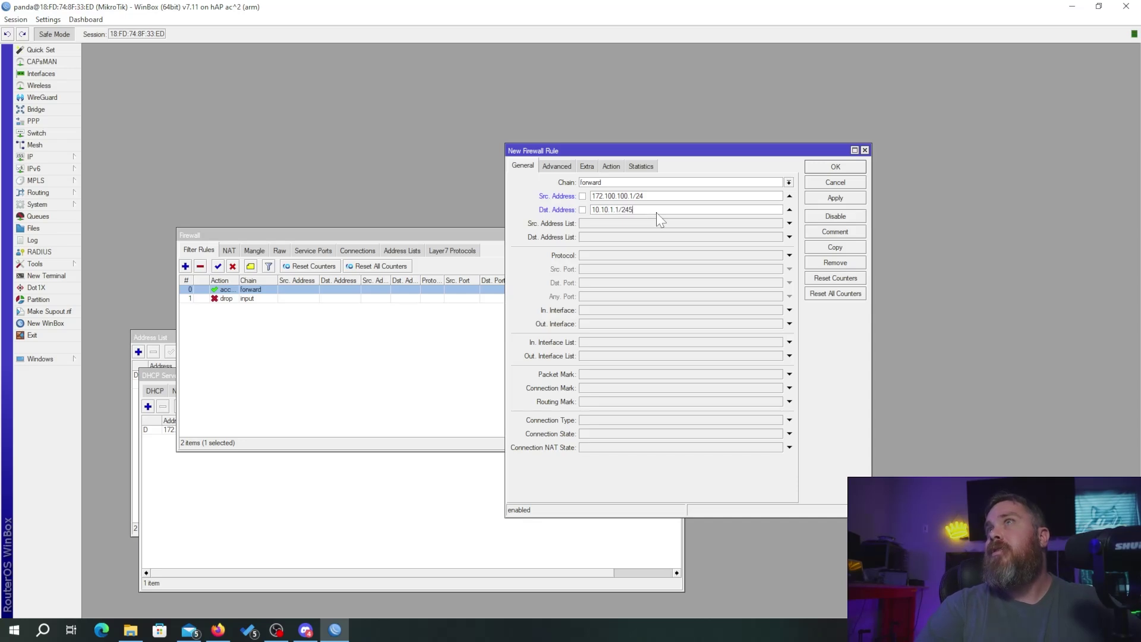
pyautogui.click(611, 167)
pyautogui.click(633, 188)
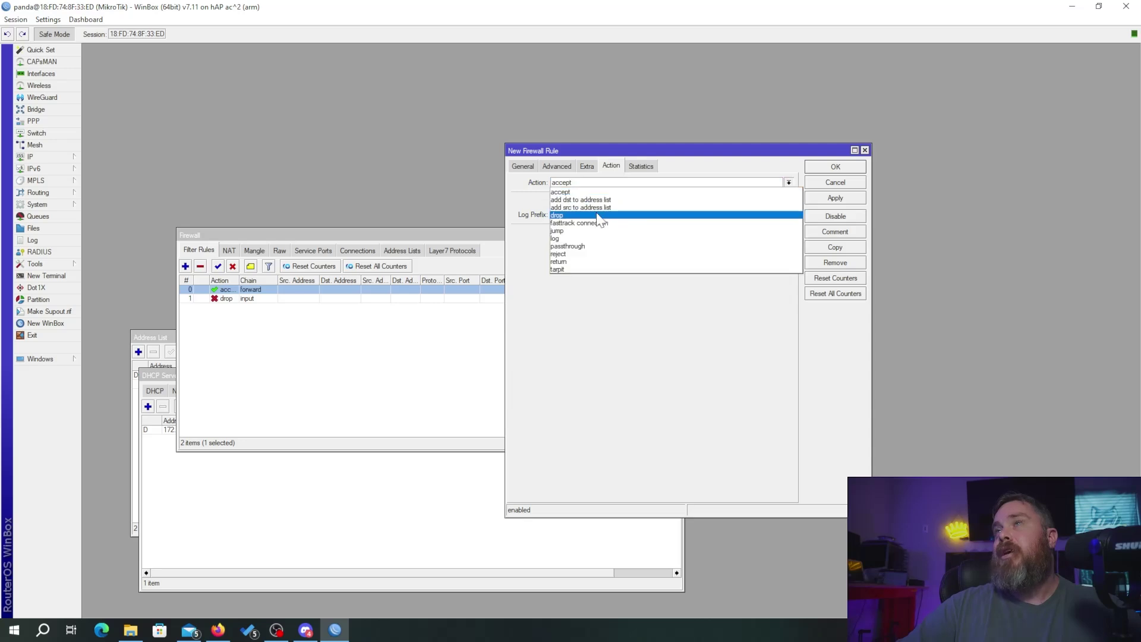
pyautogui.click(630, 222)
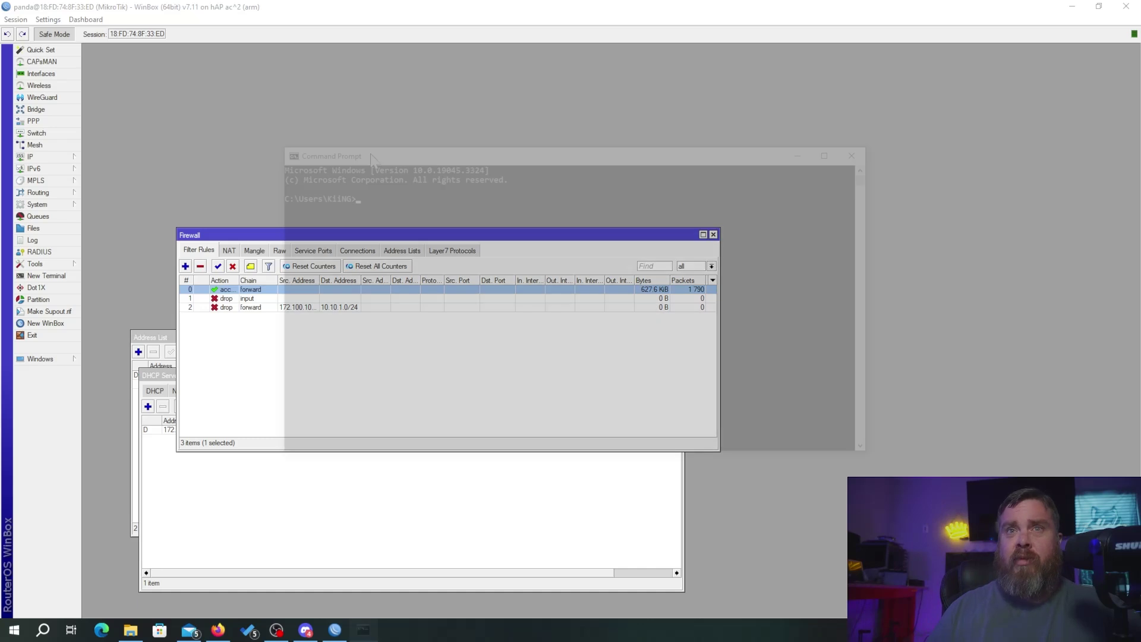
# Run ping 10.10.1.1 from Command Prompt against the new drop rule
pyautogui.write('ping 10.10.1.1')
pyautogui.press('Return')
# Move the ping output aside so the drop rule's packet counter stays visible
pyautogui.moveTo(373, 156); pyautogui.dragTo(353, 378)
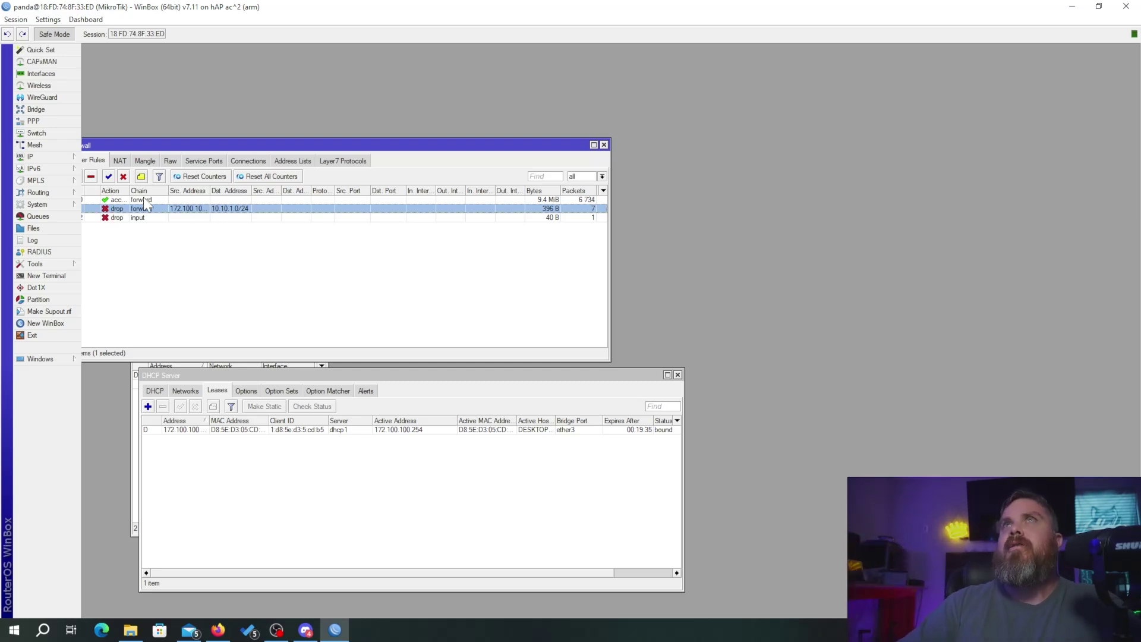
# Add address list entry BLOCKED LAN with address 10.10.1.1, then go back to the filter rules
pyautogui.click(143, 161)
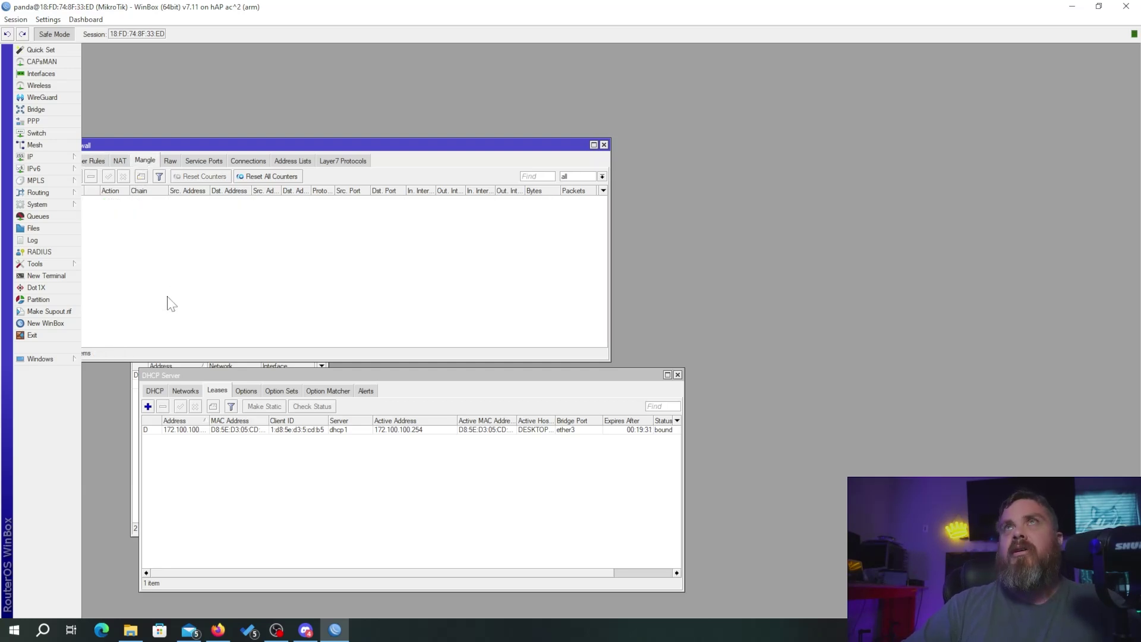
pyautogui.moveTo(189, 141); pyautogui.dragTo(214, 65)
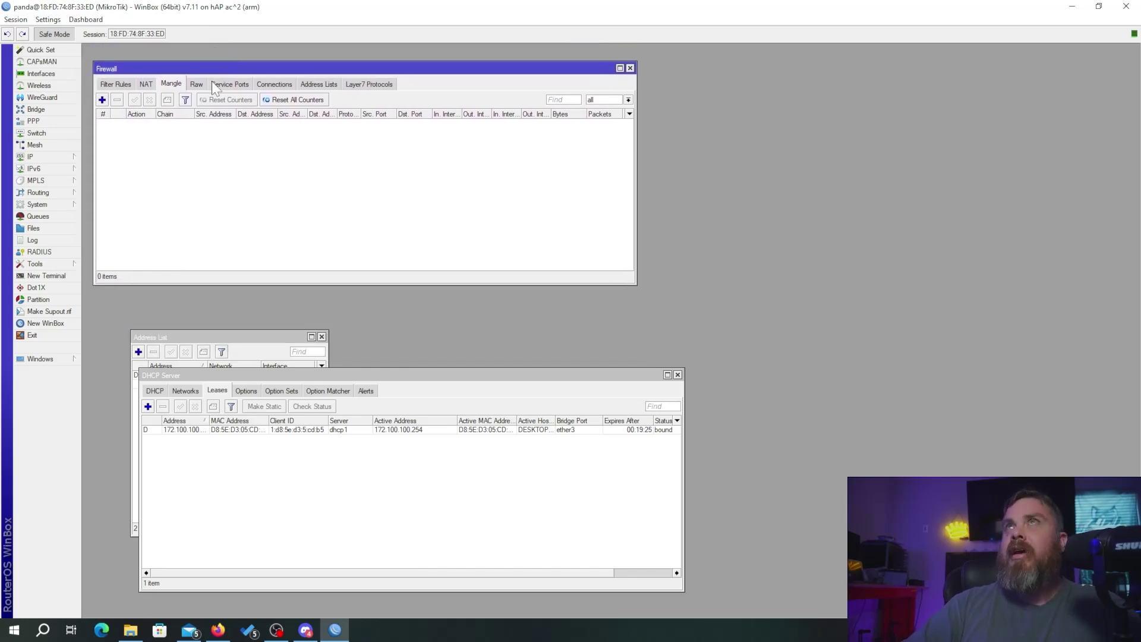
pyautogui.click(317, 84)
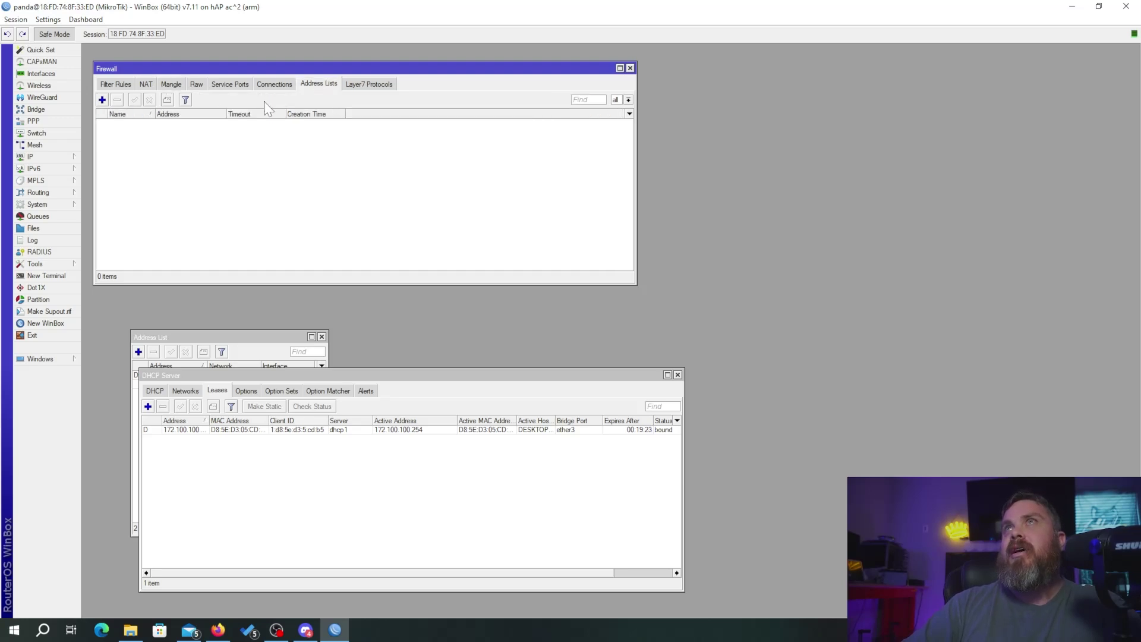
pyautogui.click(102, 100)
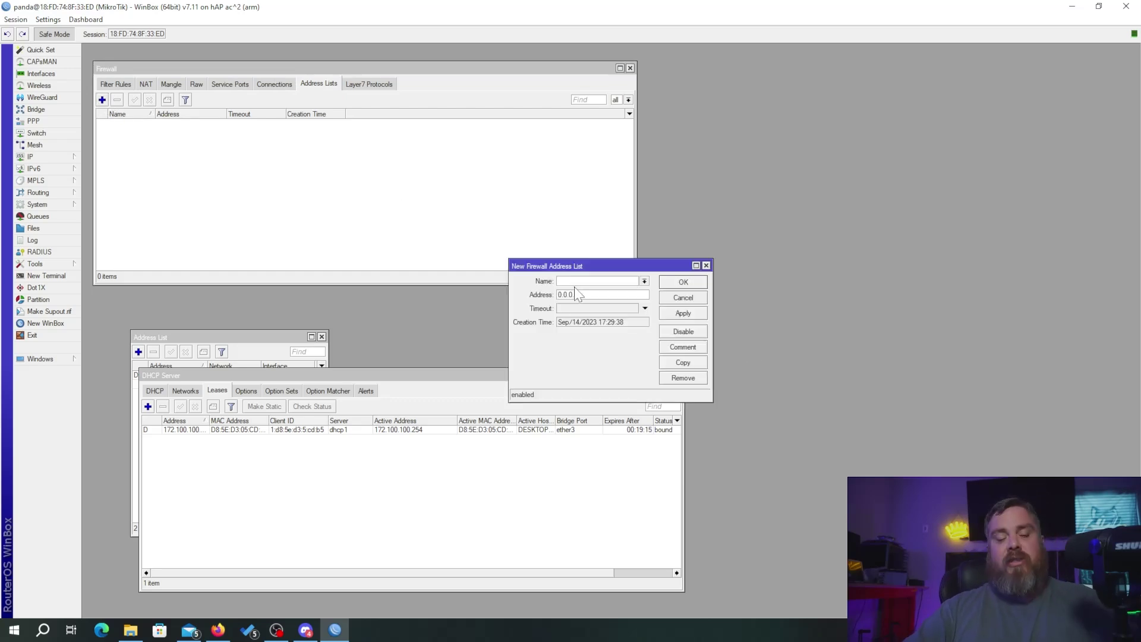
pyautogui.write('BLOCKED')
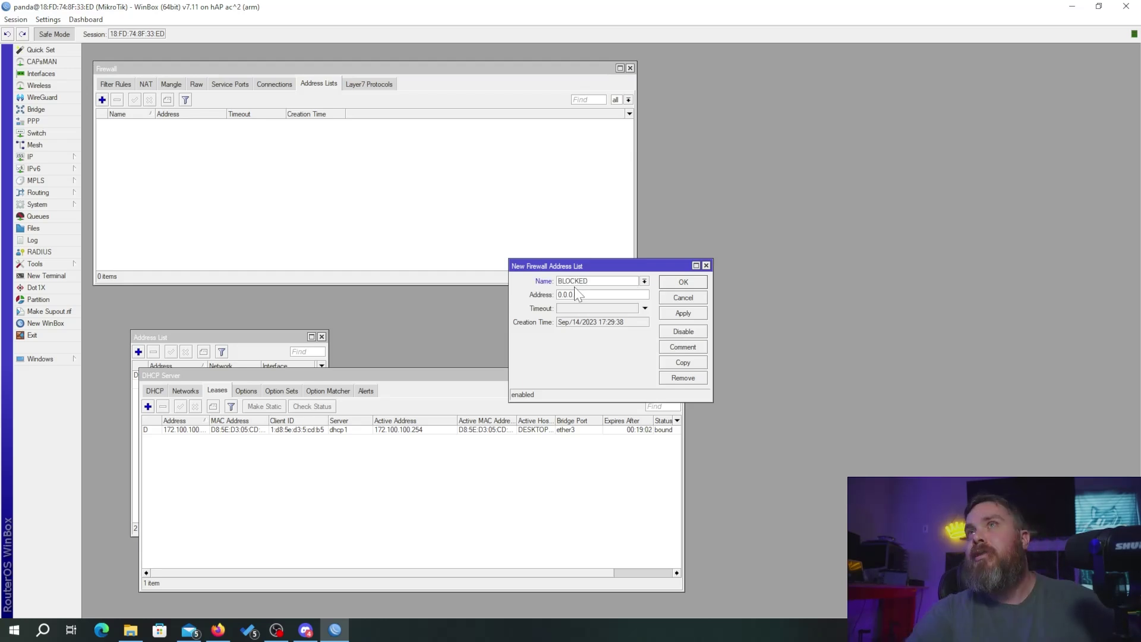
pyautogui.write(' LAN')
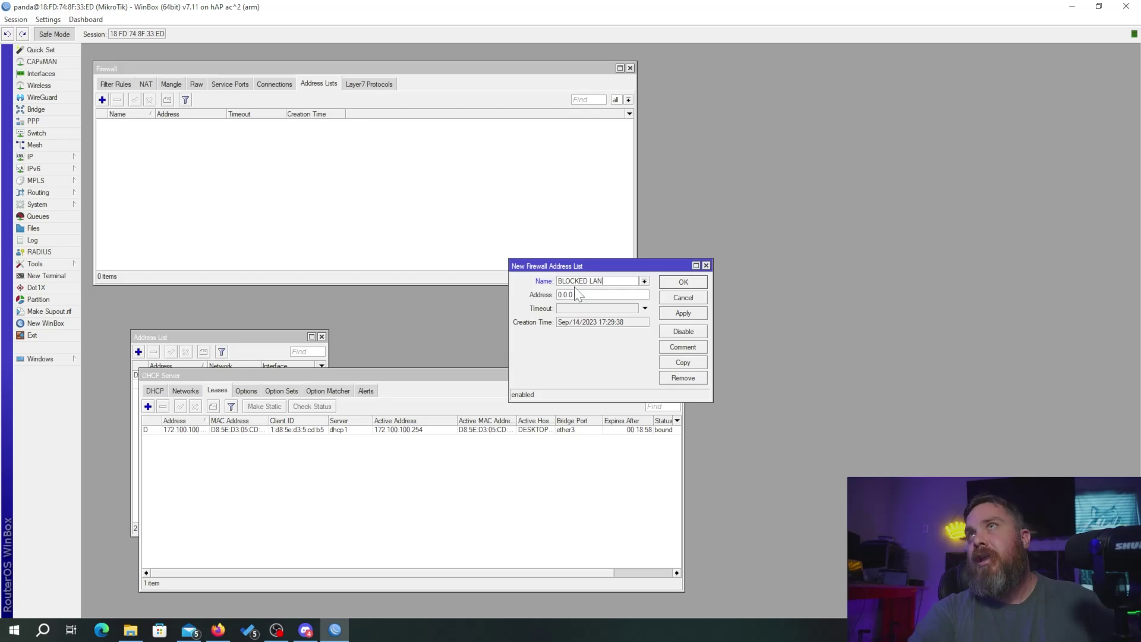
pyautogui.press('Tab')
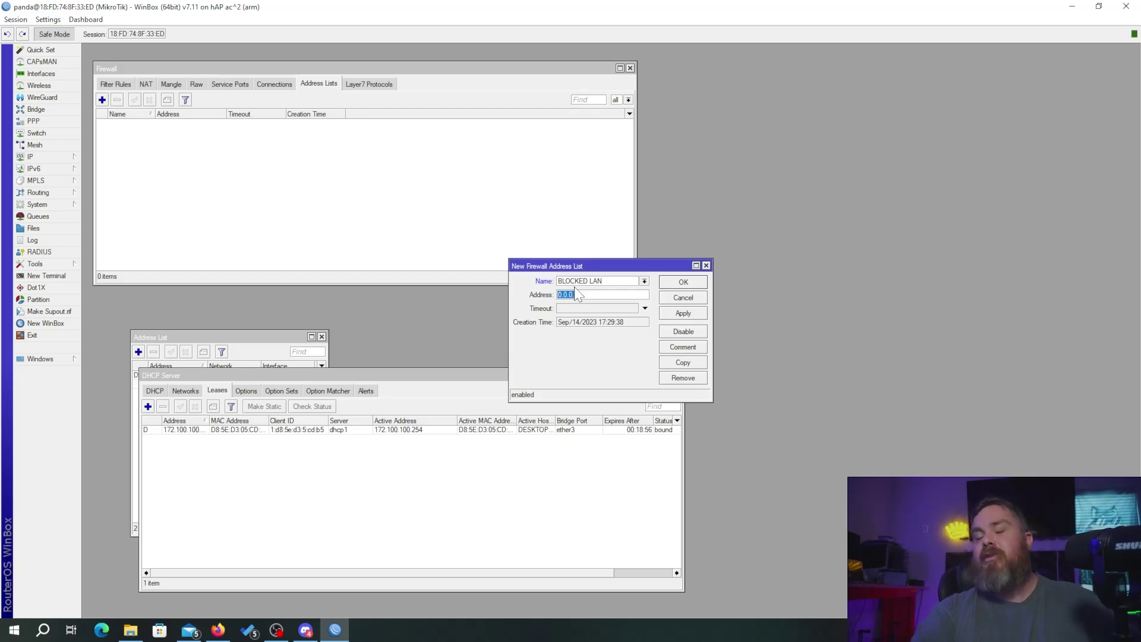
pyautogui.write('10')
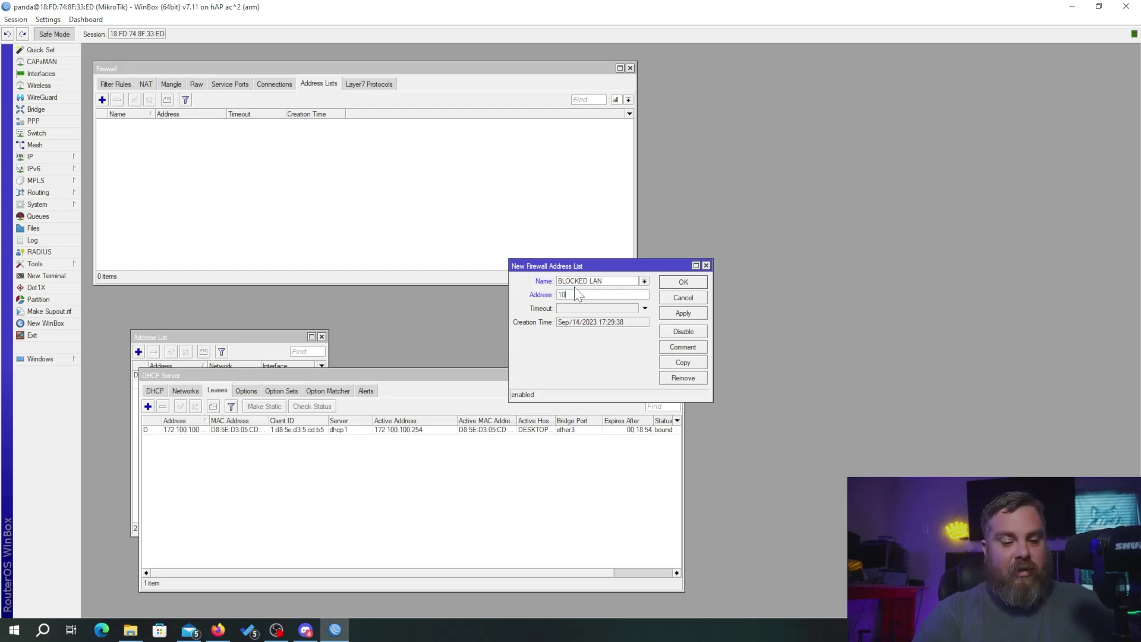
pyautogui.write('.10.1.1')
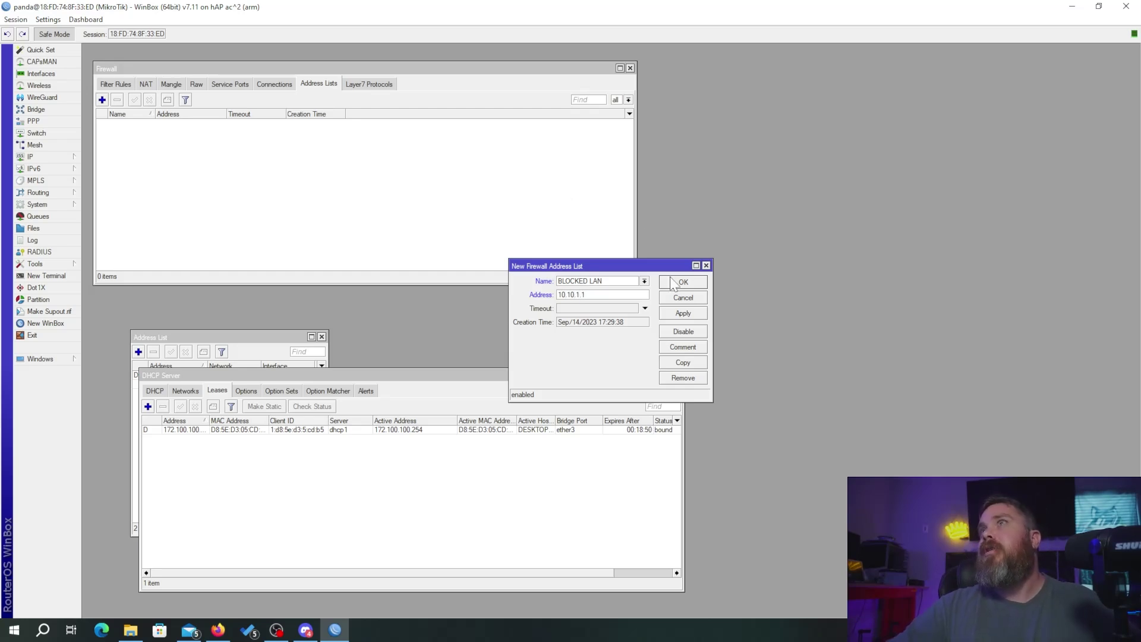
pyautogui.click(685, 308)
pyautogui.click(682, 283)
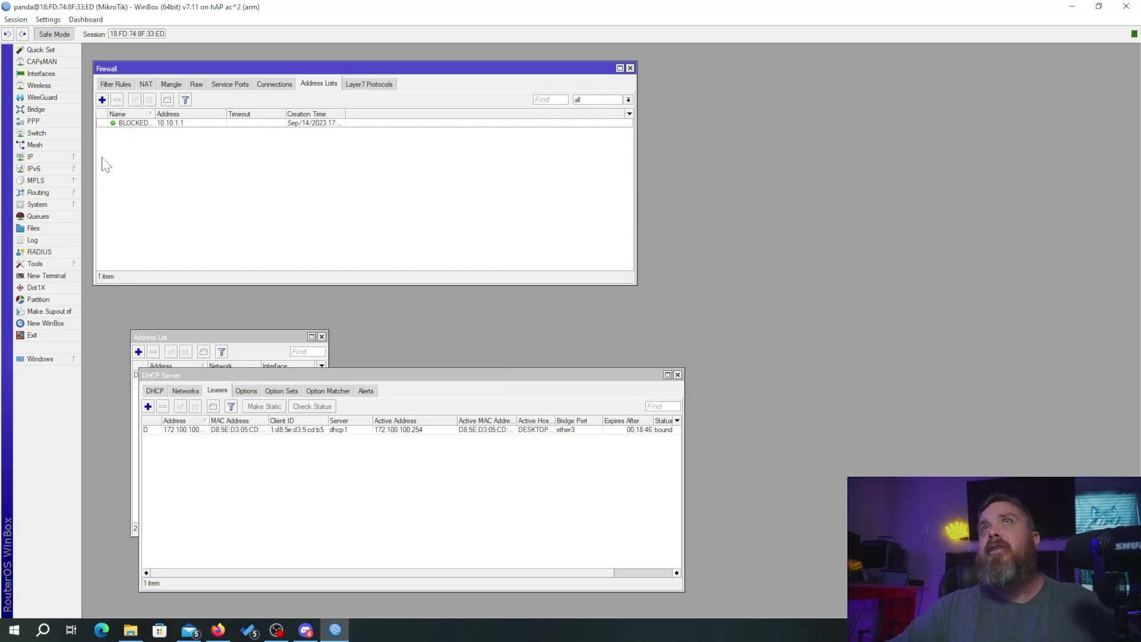
pyautogui.click(126, 85)
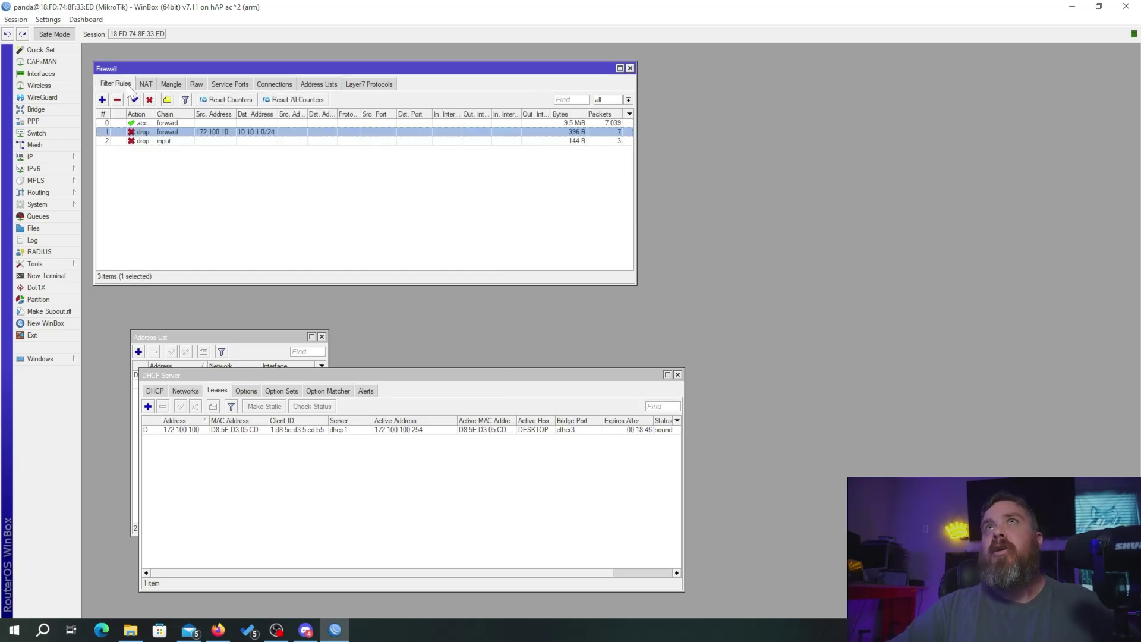
# Replace the forward drop rule's 10.10.1.0/24 destination with the BLOCKED LAN destination address list
pyautogui.doubleClick(197, 133)
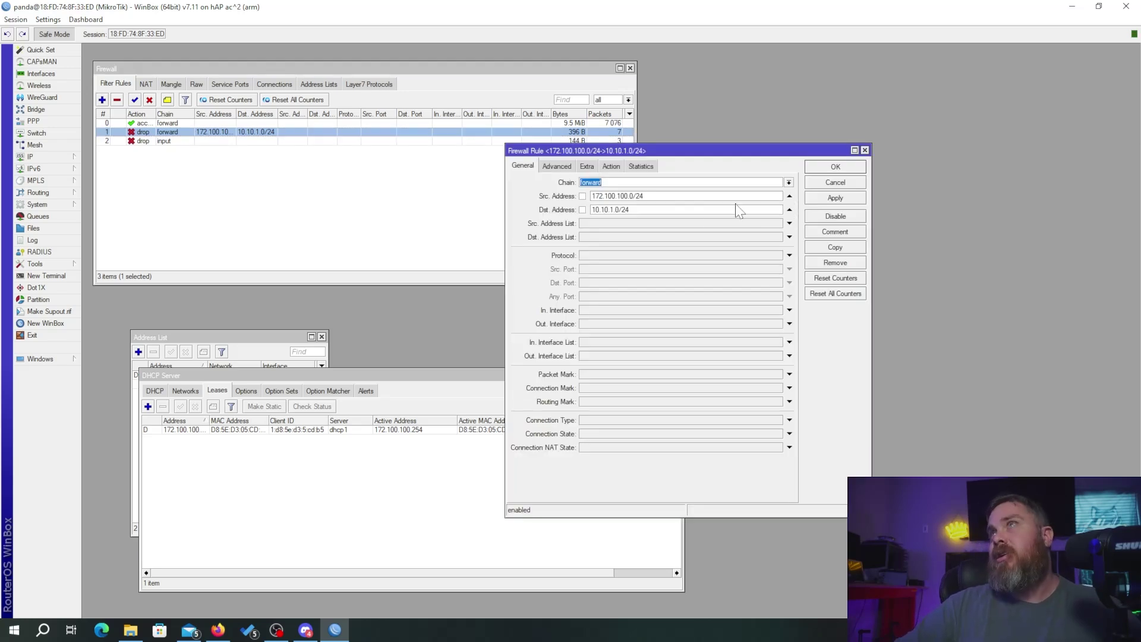
pyautogui.click(789, 210)
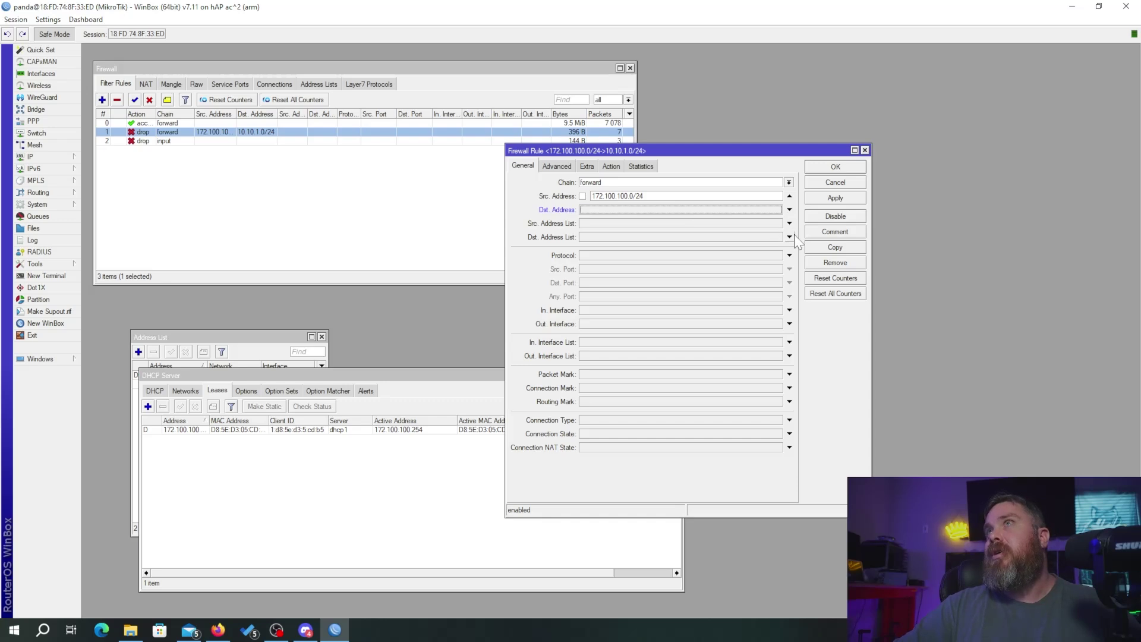
pyautogui.click(789, 236)
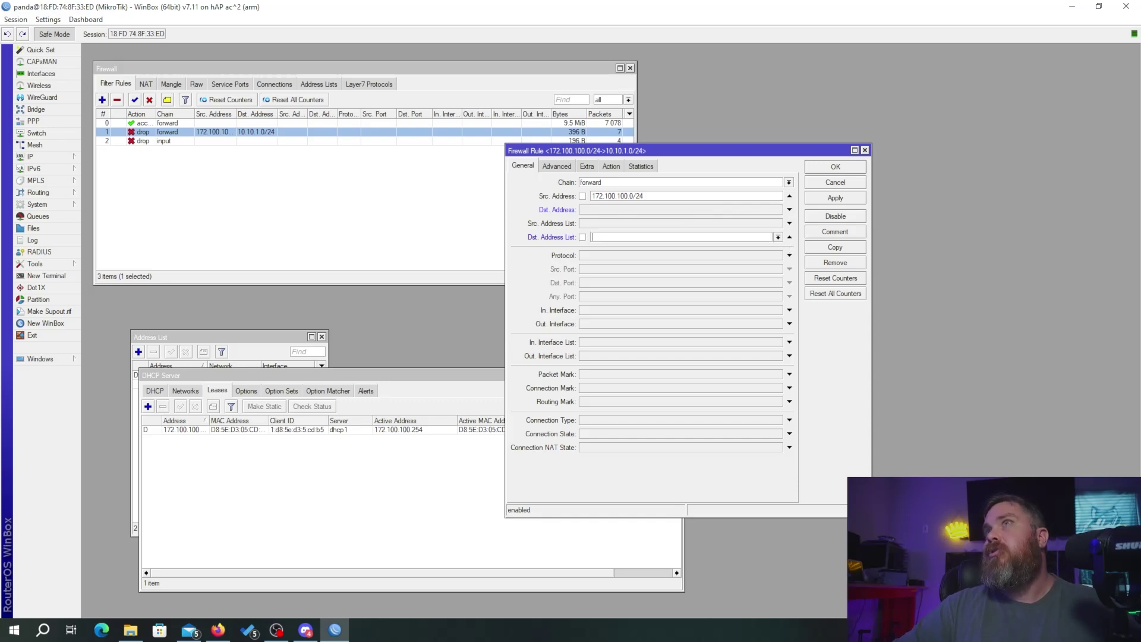
pyautogui.click(778, 237)
pyautogui.click(725, 246)
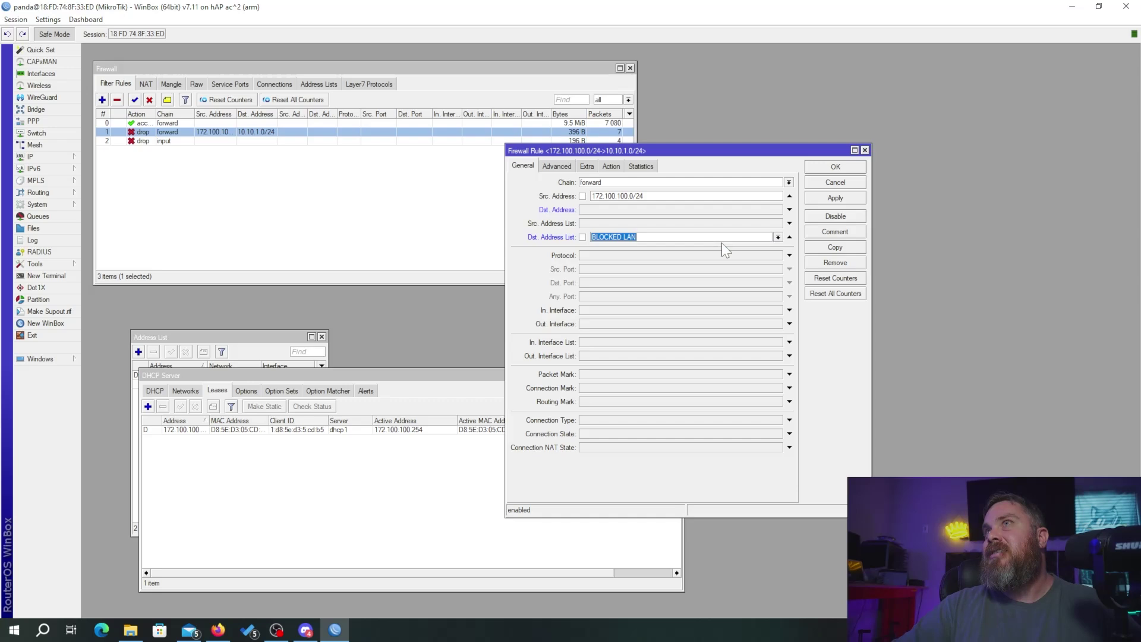
pyautogui.click(827, 196)
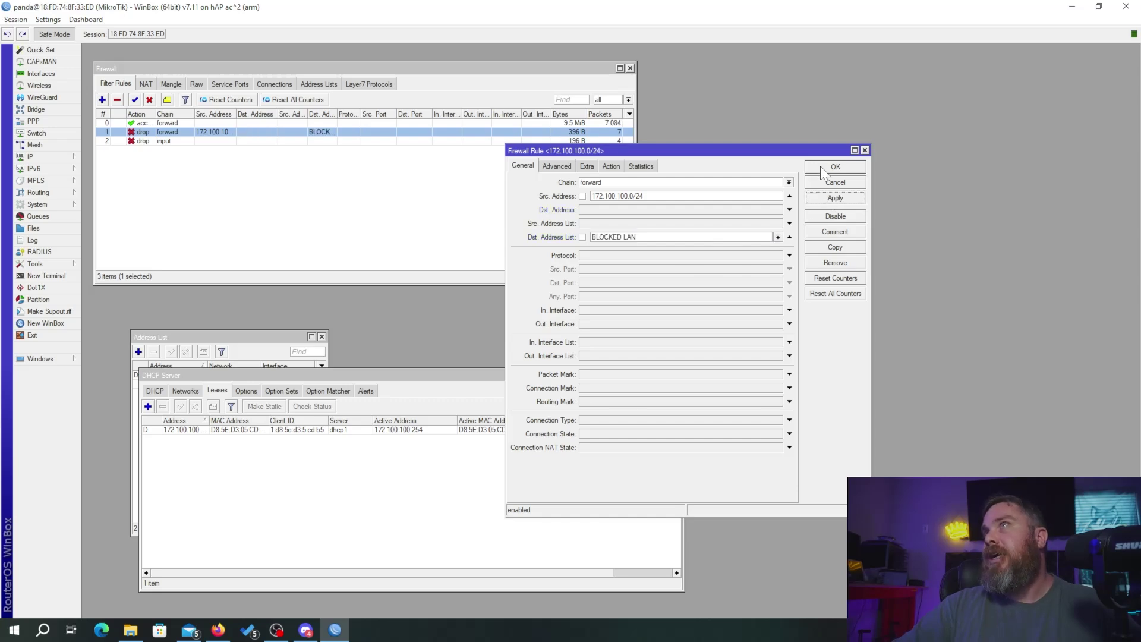
pyautogui.click(823, 170)
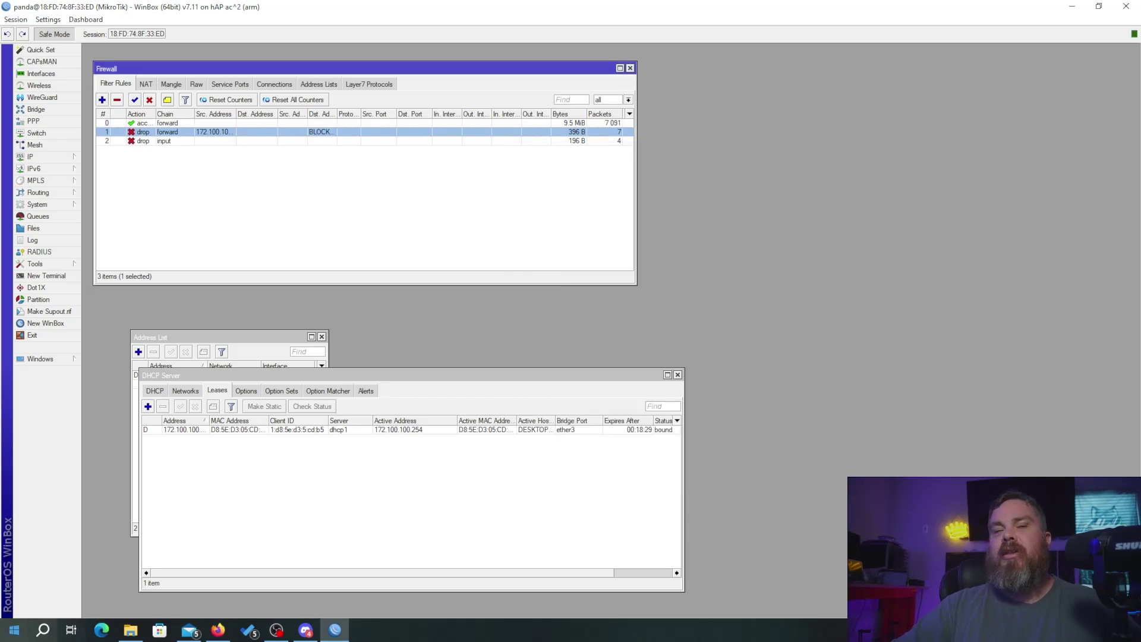
# Ping 10.10.1.1 from Command Prompt until it shows 100% loss, then return to WinBox's address lists
pyautogui.press('super')
pyautogui.write('cmd')
pyautogui.press('Return')
pyautogui.write('PING 10.10.1.1')
pyautogui.press('Return')
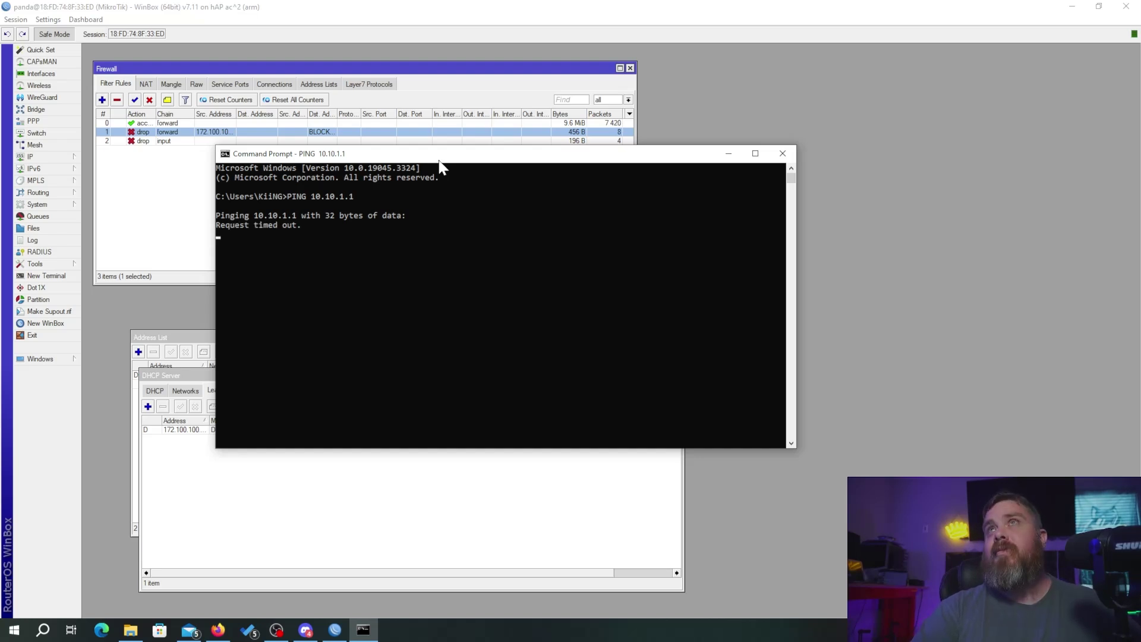
pyautogui.hotkey('ctrl', 'c')
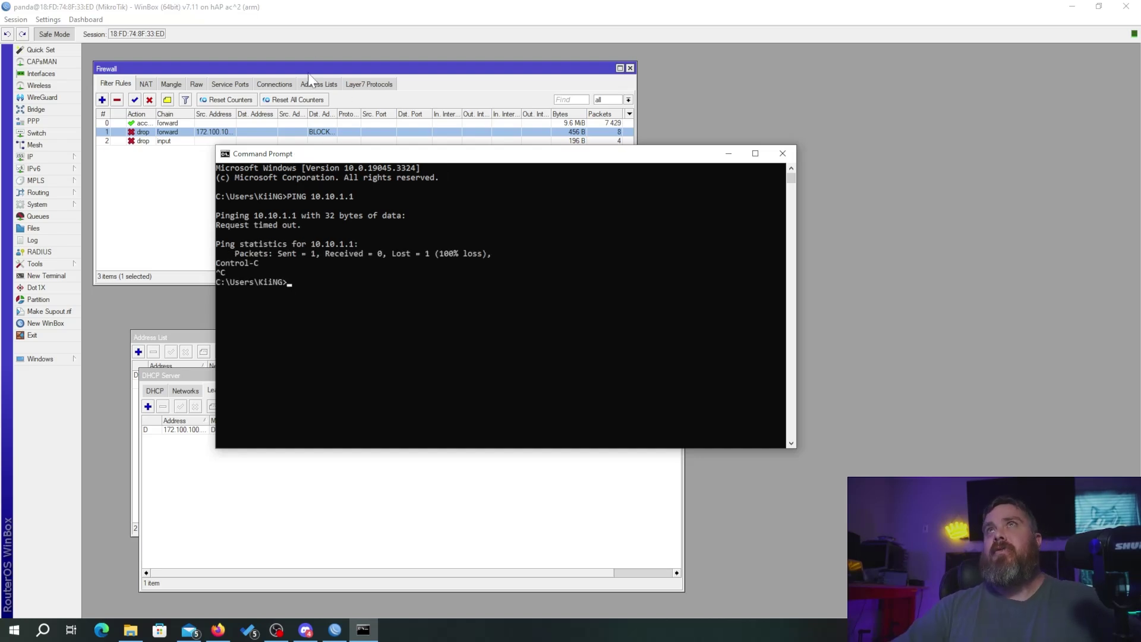
pyautogui.click(310, 75)
pyautogui.click(315, 84)
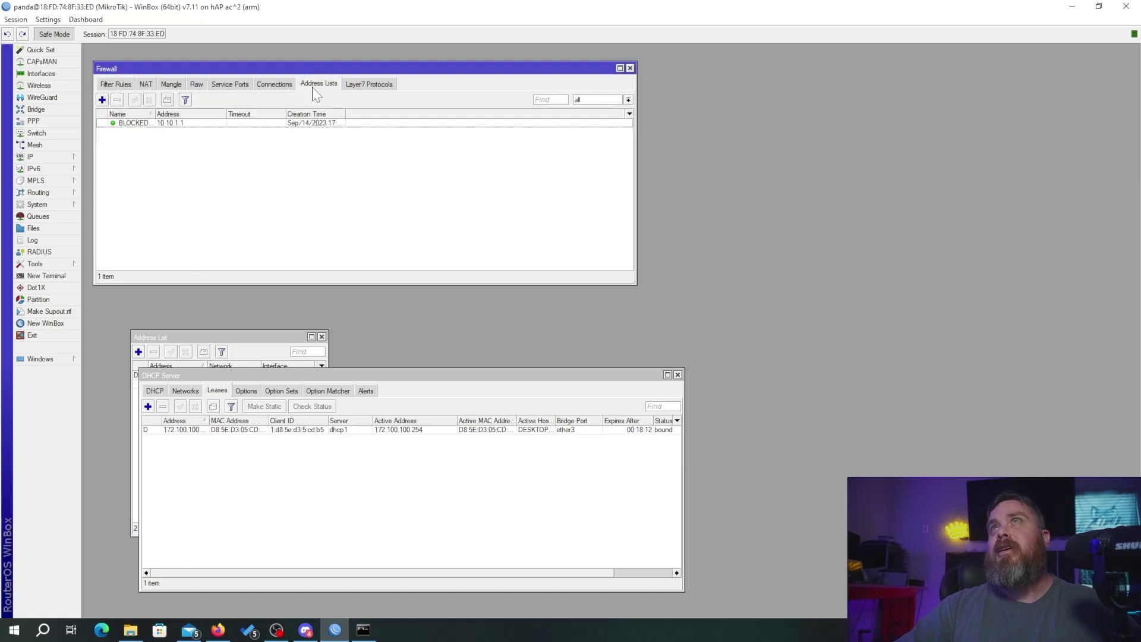
# Select the BLOCKED LAN entry for 10.10.1.1 in the address lists
pyautogui.click(143, 123)
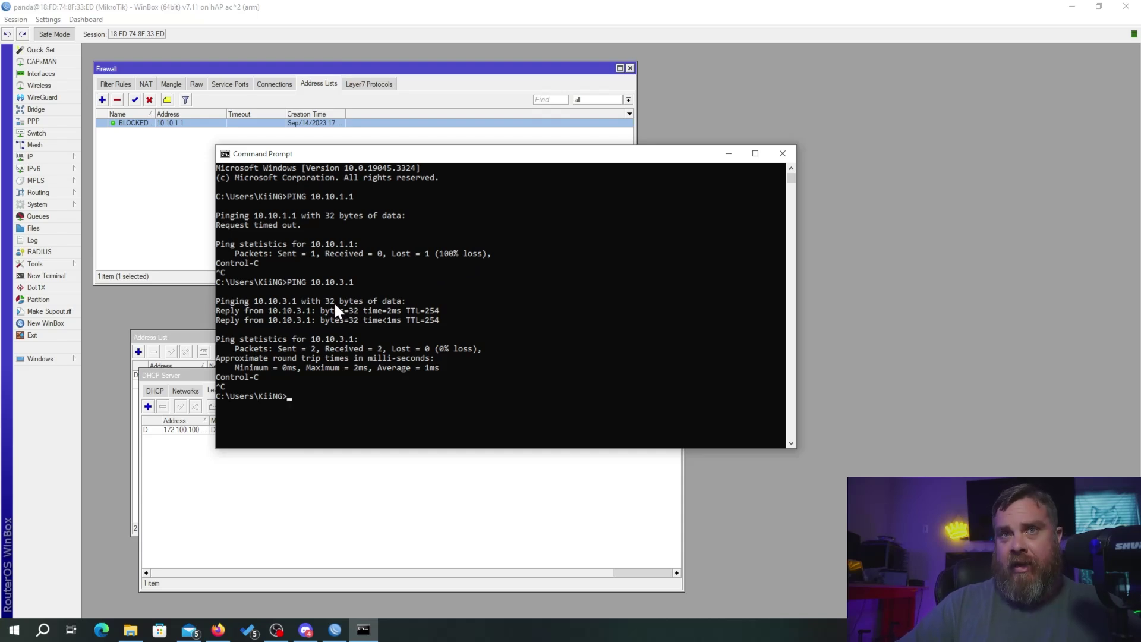
# Rerun the ping to 10.10.3.1, getting all four replies, then return to WinBox
pyautogui.press('Up')
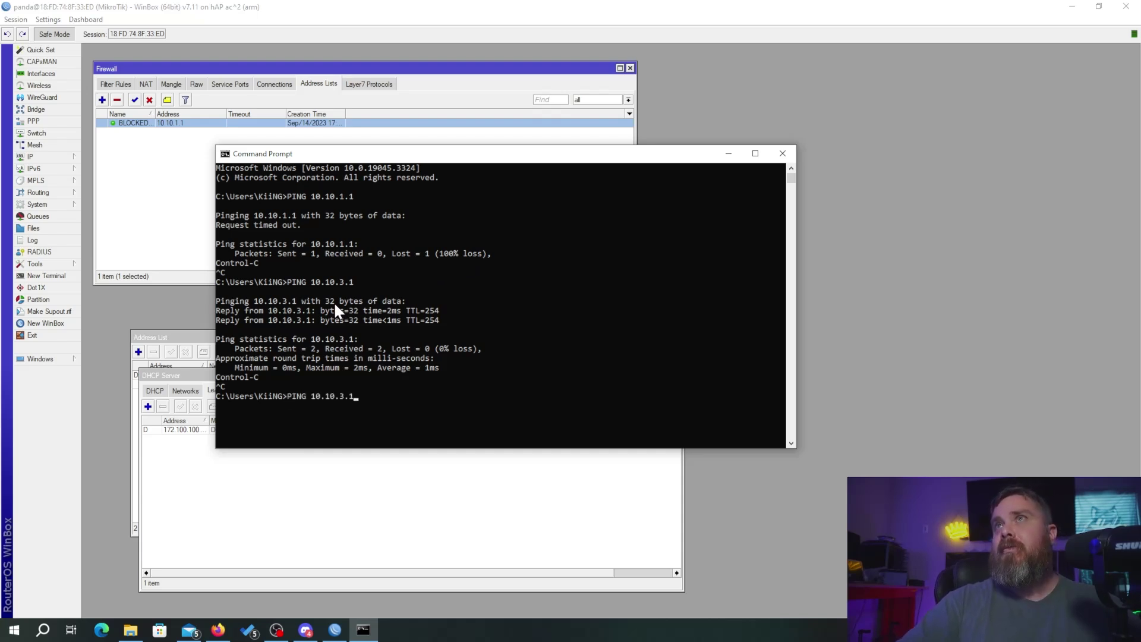
pyautogui.press('Return')
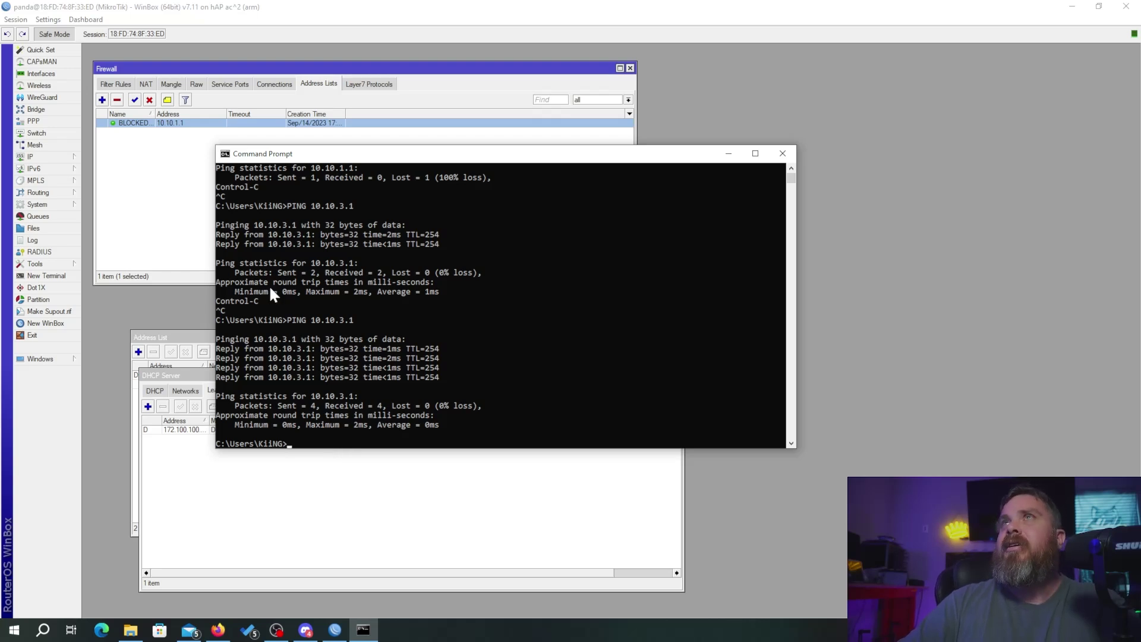
pyautogui.click(157, 227)
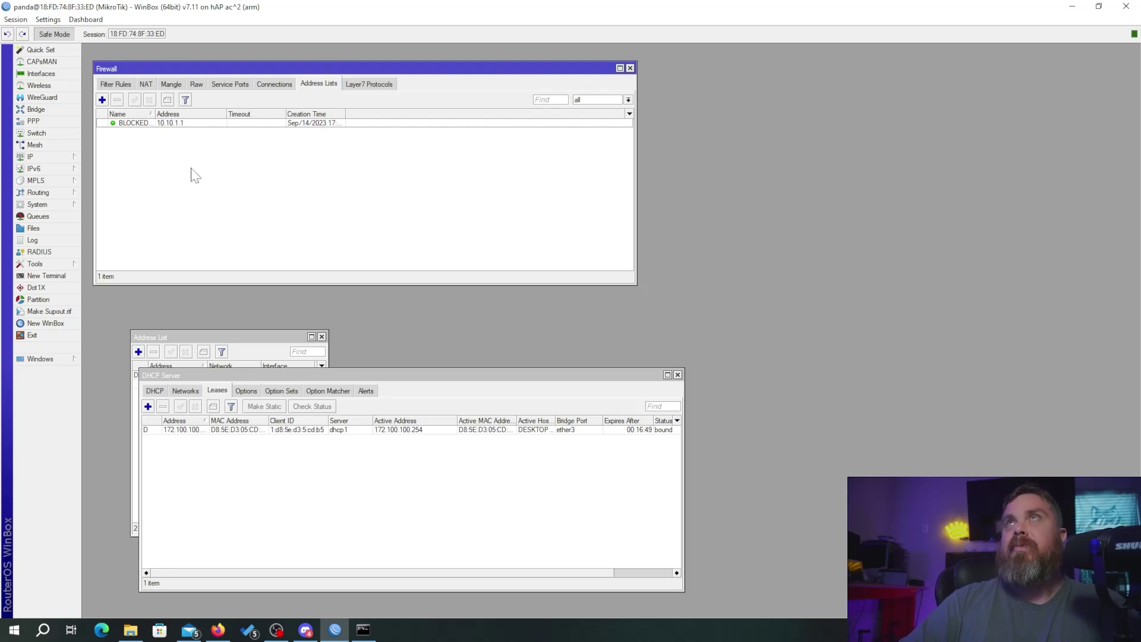
# Draft a new mangle rule with source 172.100.100.1/24 and destination 10.10.3.1/24
pyautogui.click(166, 84)
pyautogui.click(102, 100)
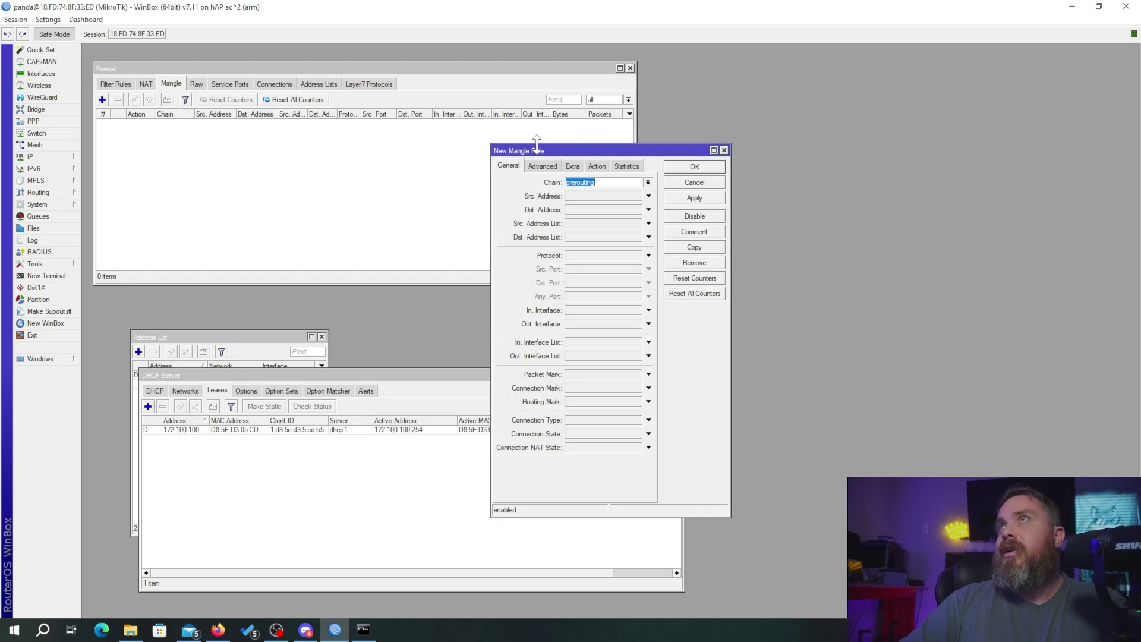
pyautogui.moveTo(537, 147); pyautogui.dragTo(449, 119)
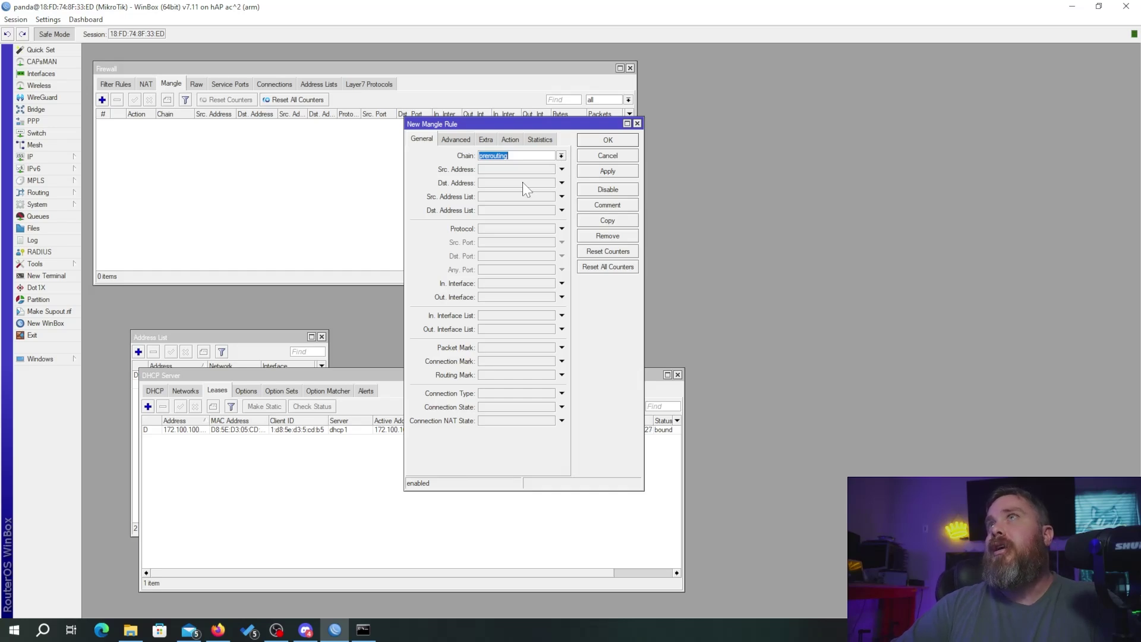
pyautogui.click(561, 170)
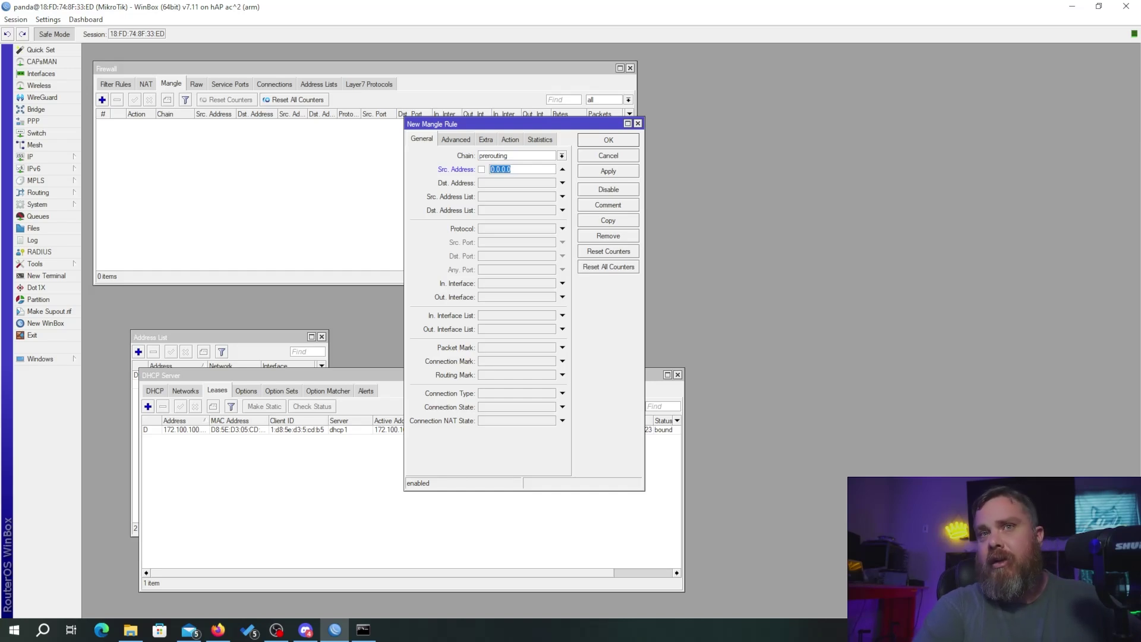
pyautogui.write('172.')
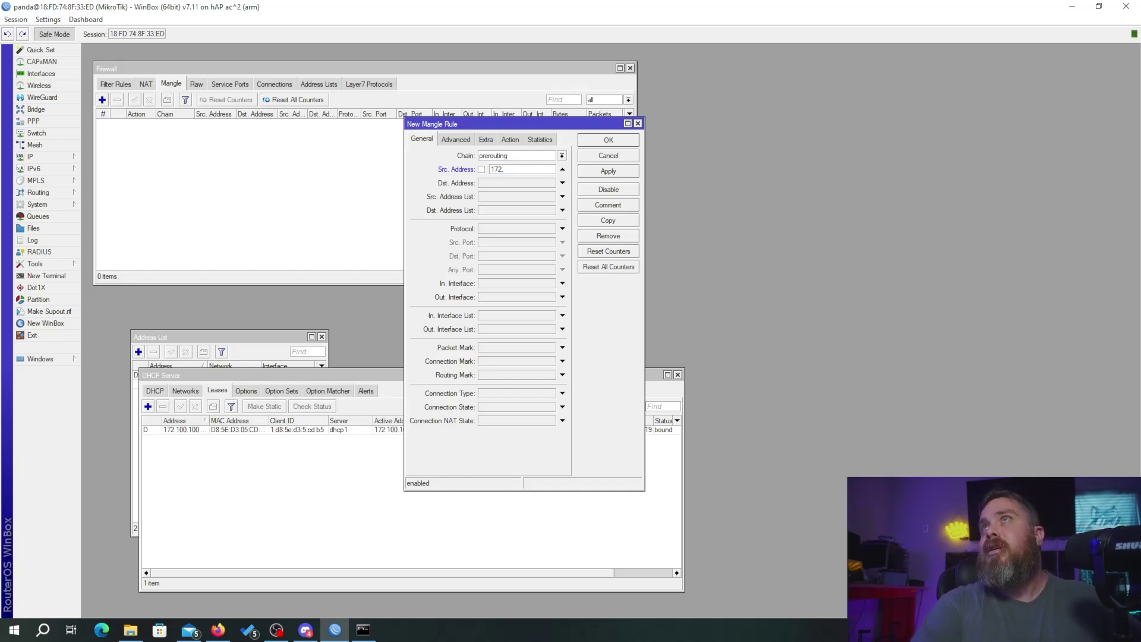
pyautogui.write('100.100.1/24')
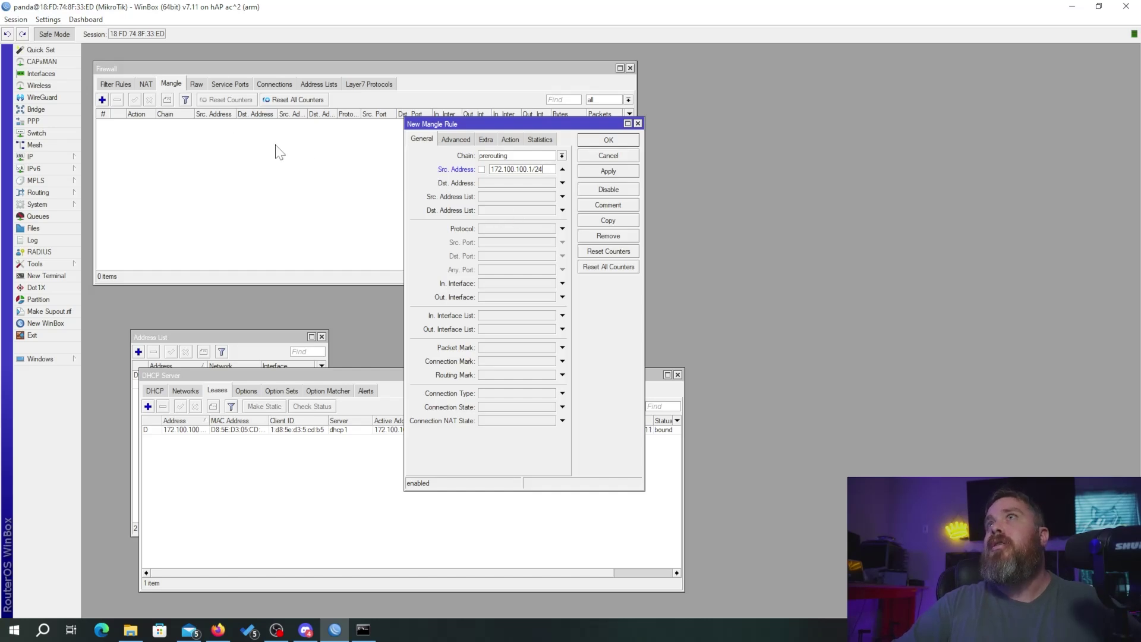
pyautogui.click(506, 182)
pyautogui.write('10.10.3.1/24')
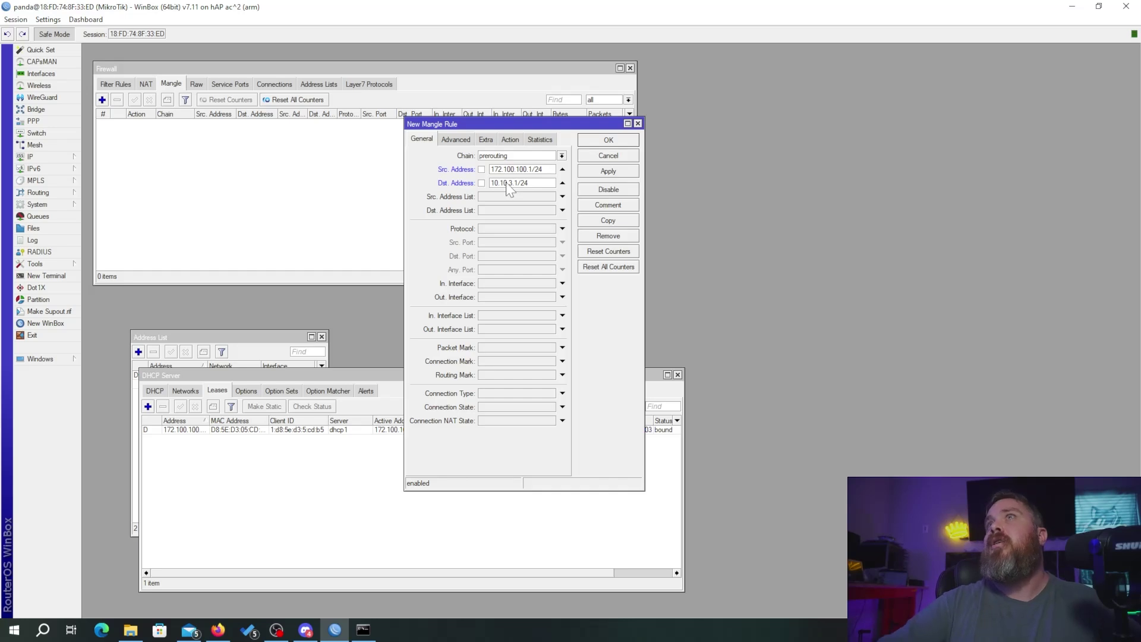
pyautogui.click(510, 140)
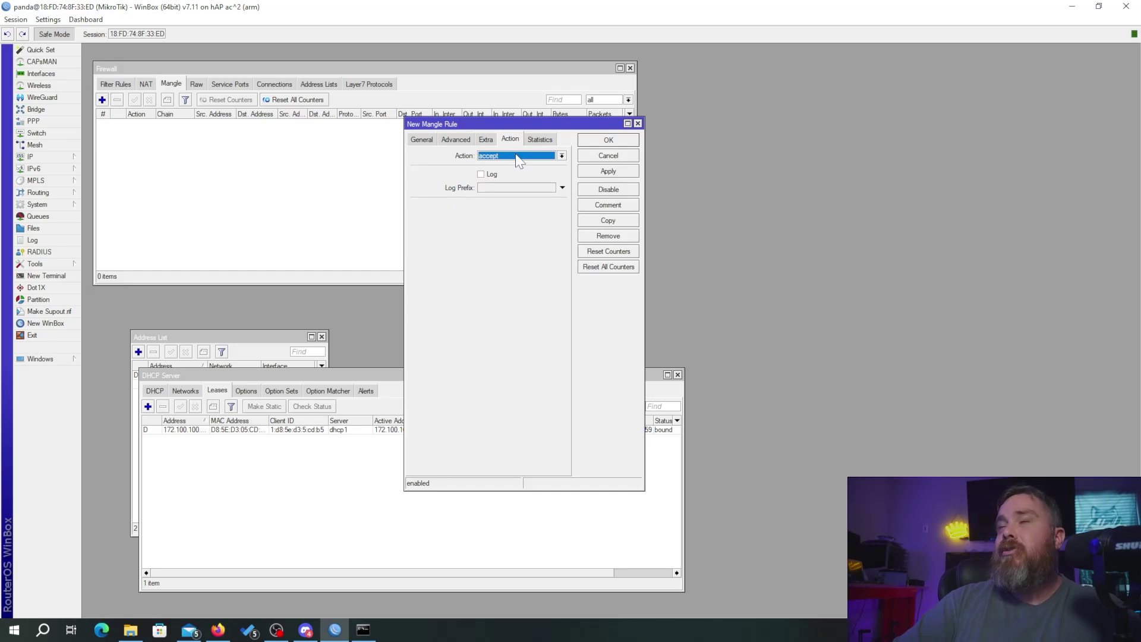
# Set the mangle rule's action to add dst to address list BLOCKED LAN, and save it
pyautogui.click(517, 157)
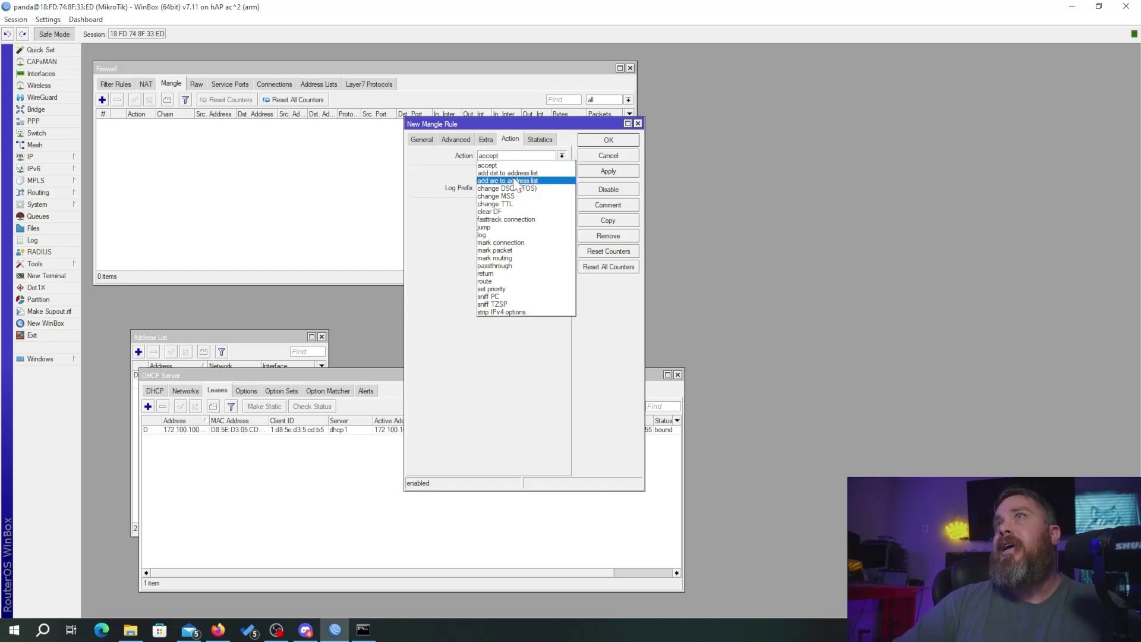
pyautogui.click(516, 173)
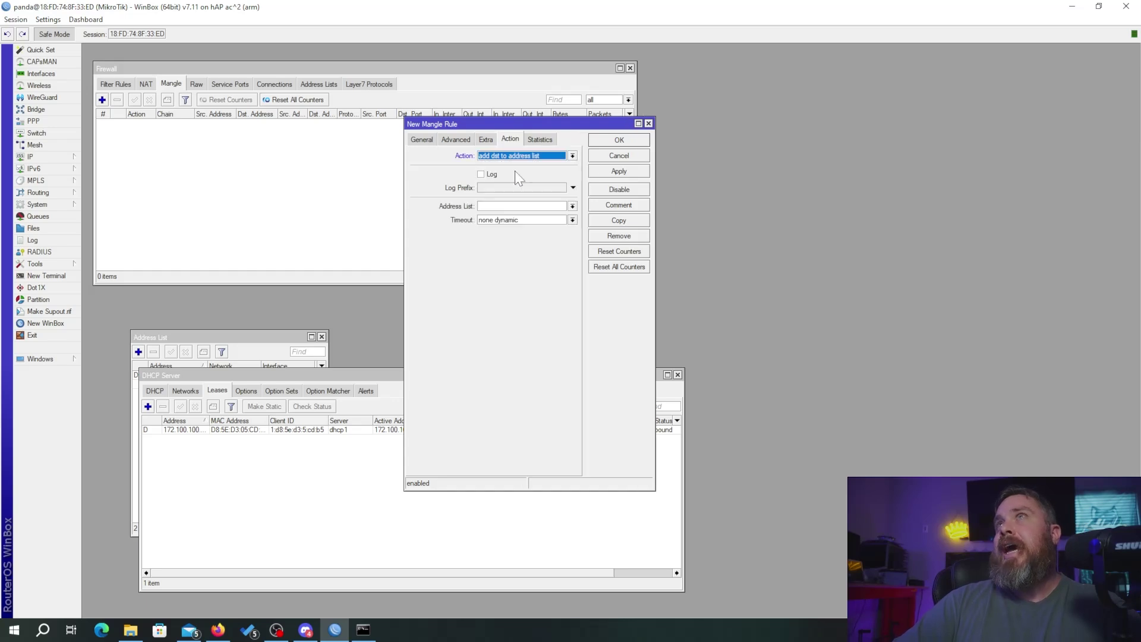
pyautogui.click(572, 206)
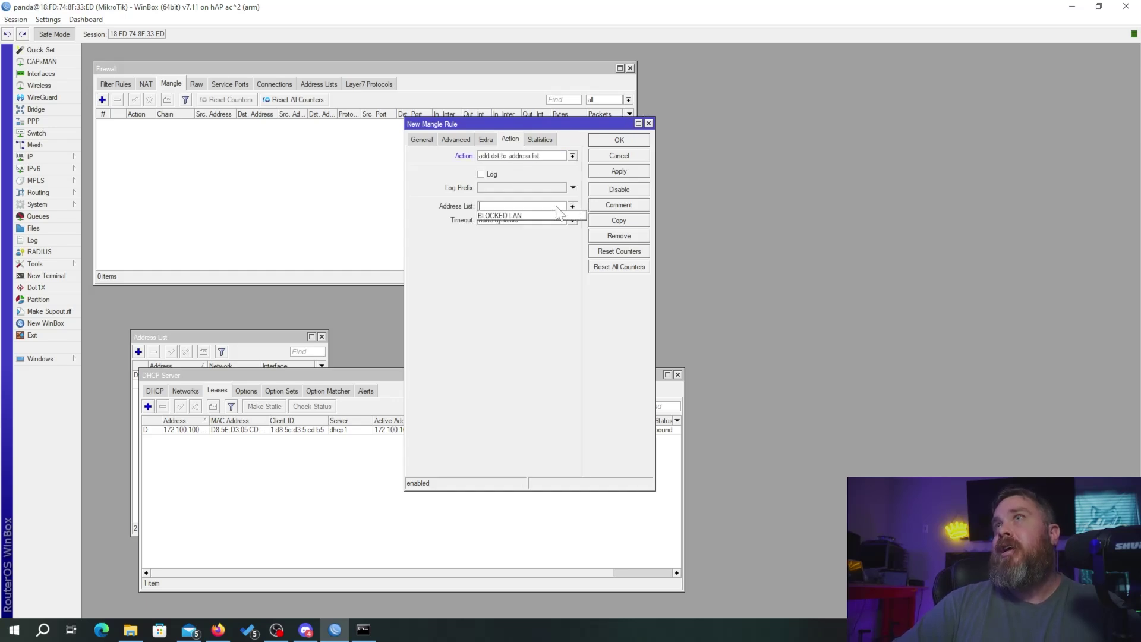
pyautogui.click(515, 216)
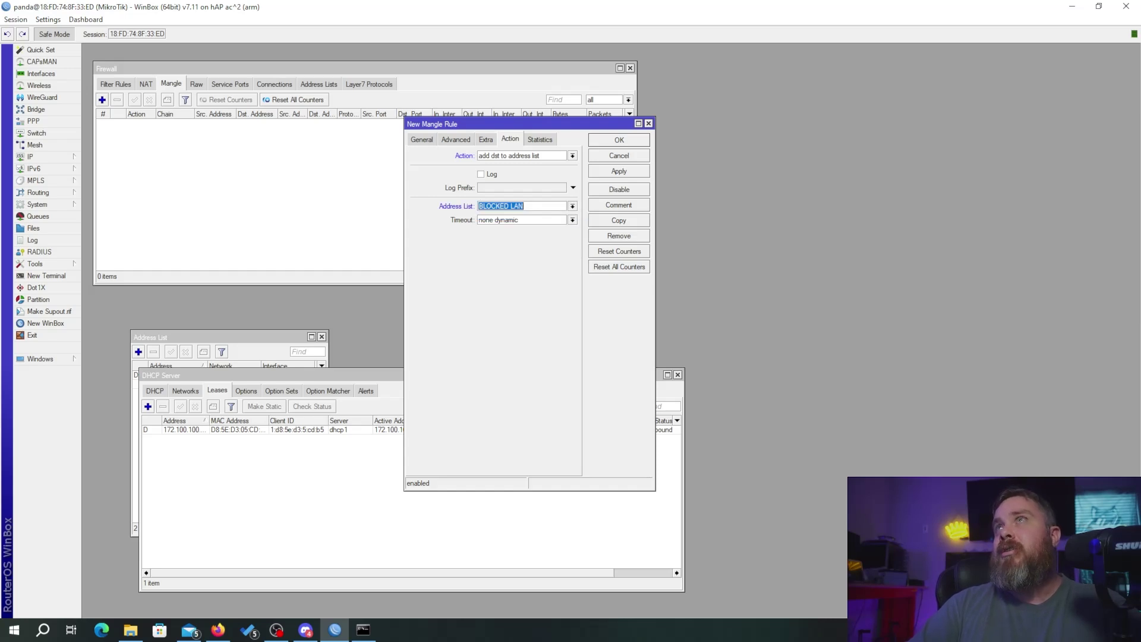
pyautogui.click(606, 171)
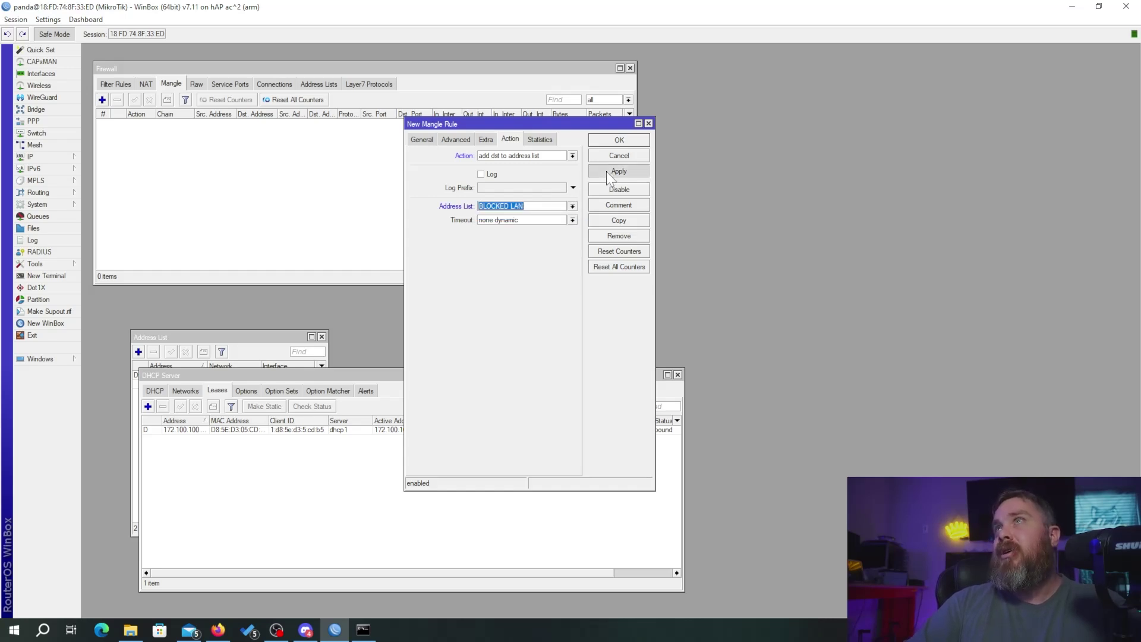
pyautogui.click(603, 141)
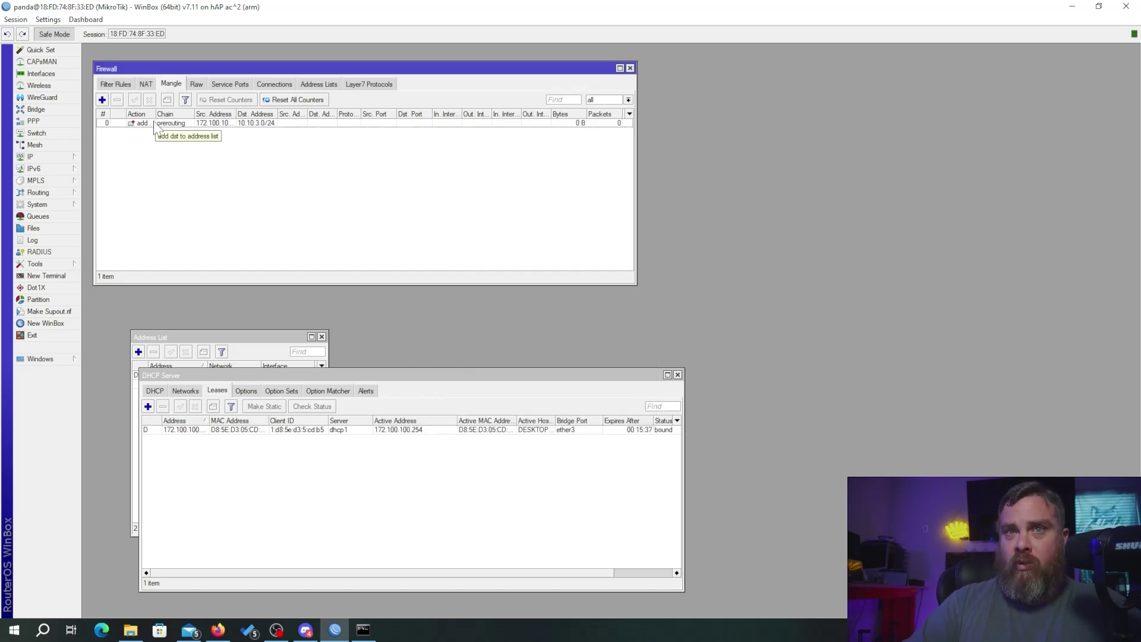
pyautogui.click(361, 631)
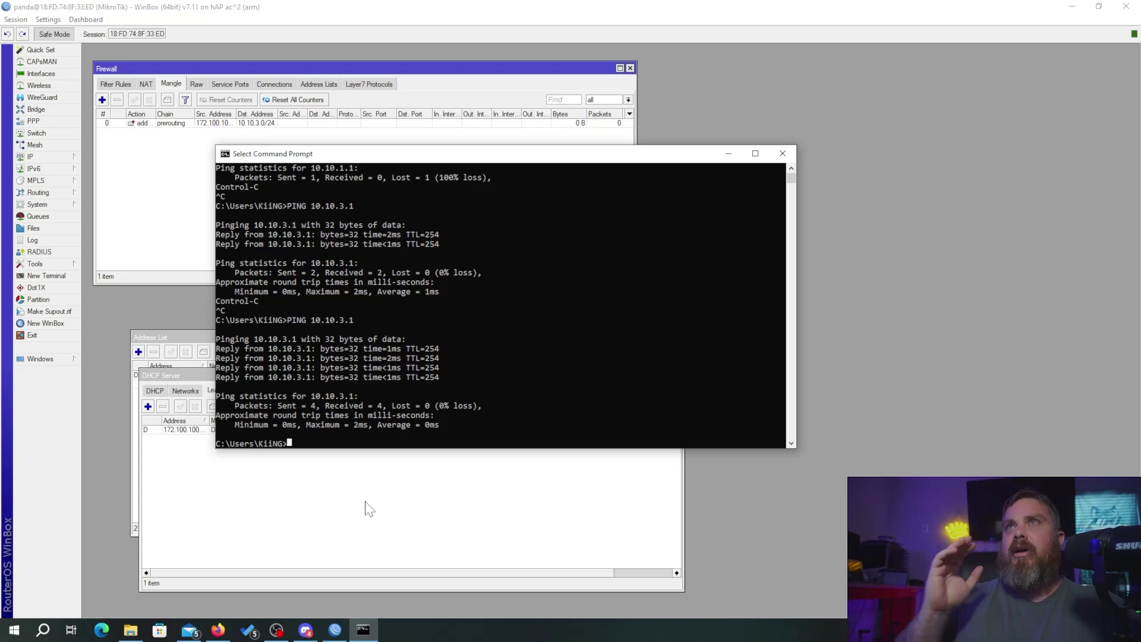
pyautogui.click(115, 83)
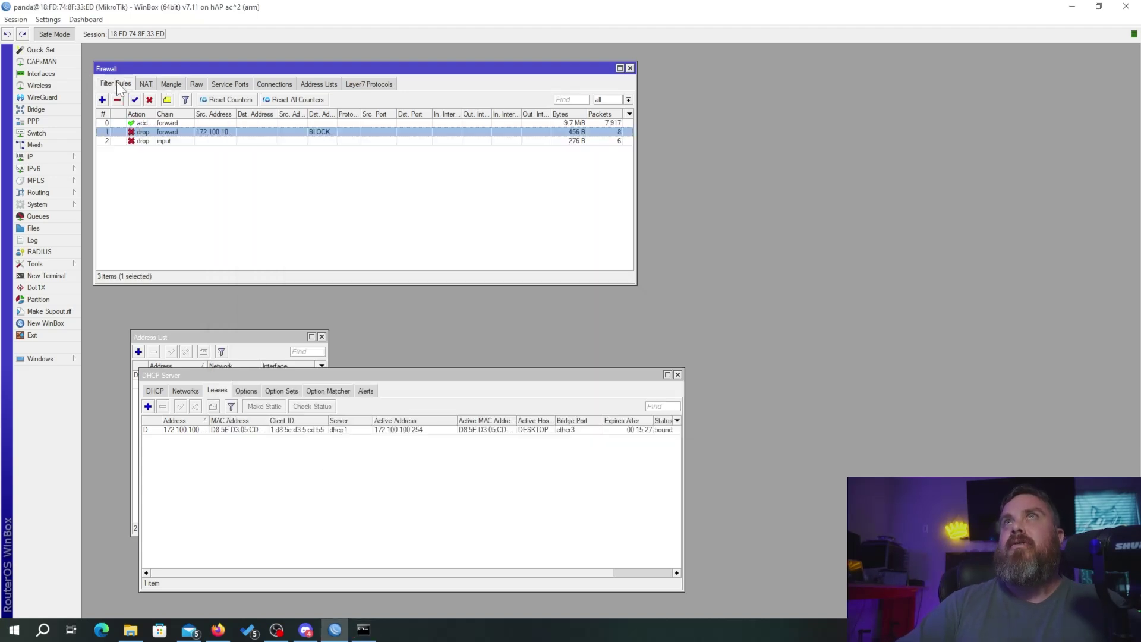
pyautogui.doubleClick(247, 131)
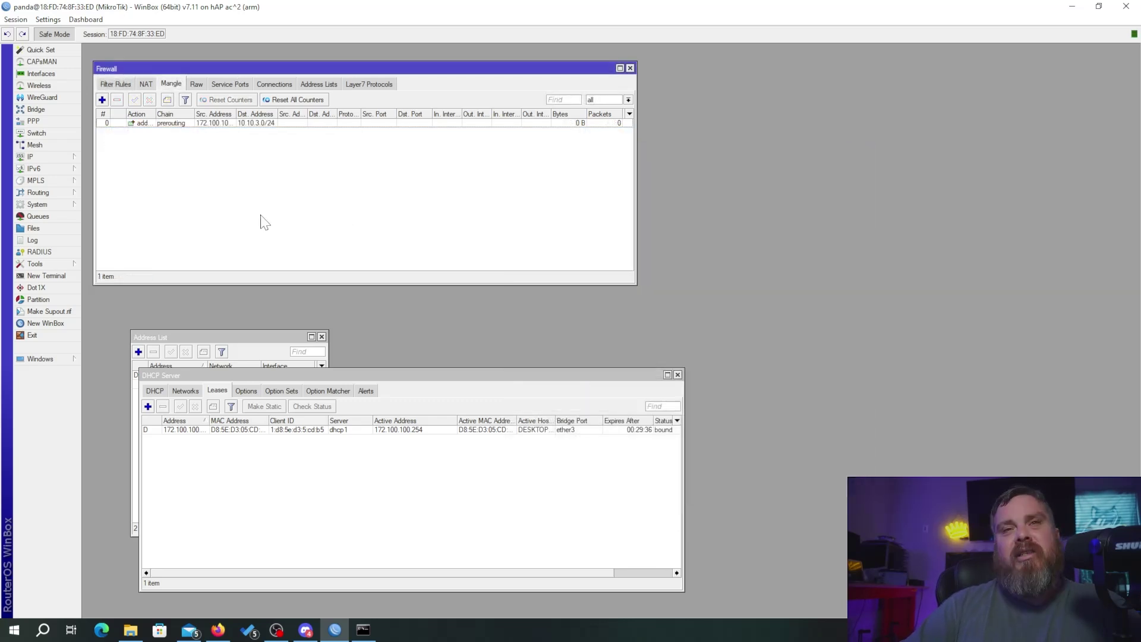
# Rerun the ping to 10.10.3.1 in Command Prompt
pyautogui.click(363, 630)
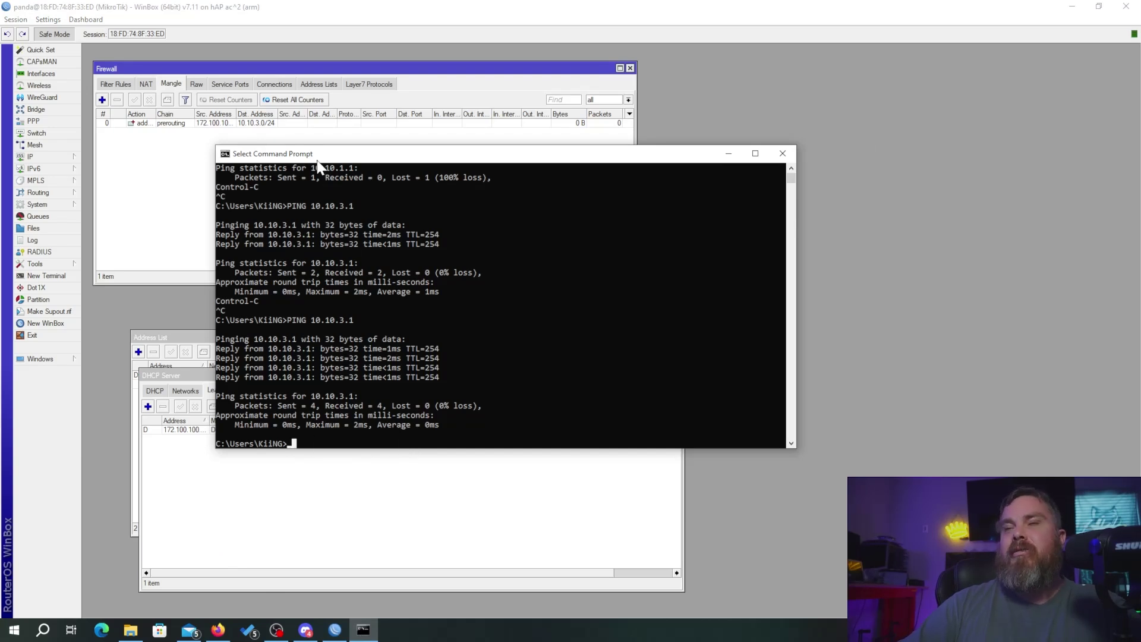
pyautogui.press('Up')
pyautogui.press('Return')
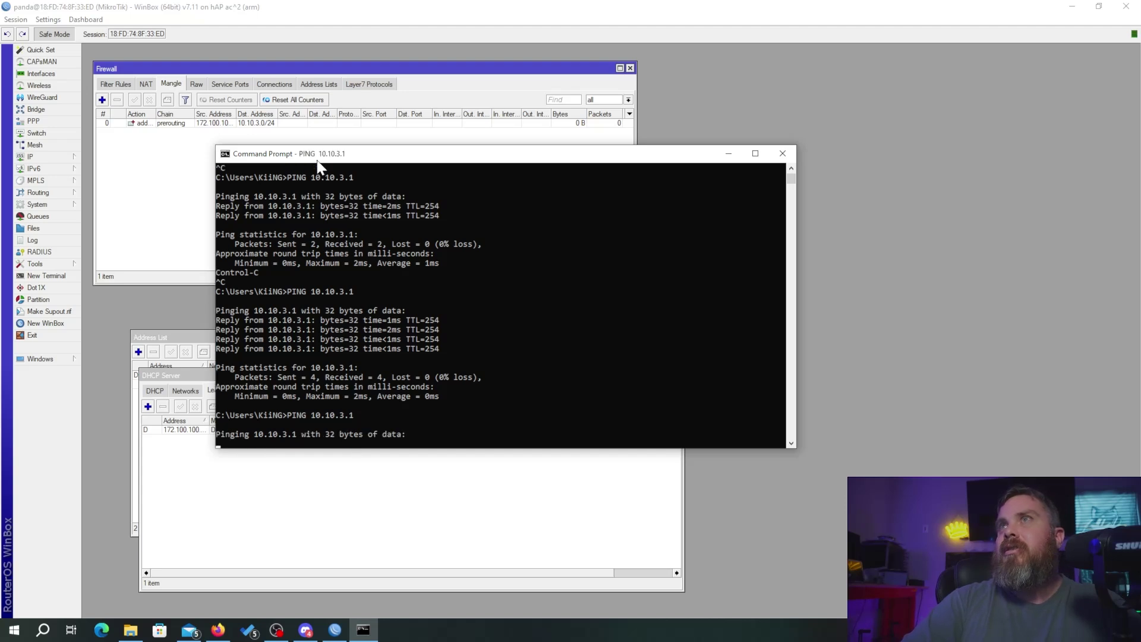